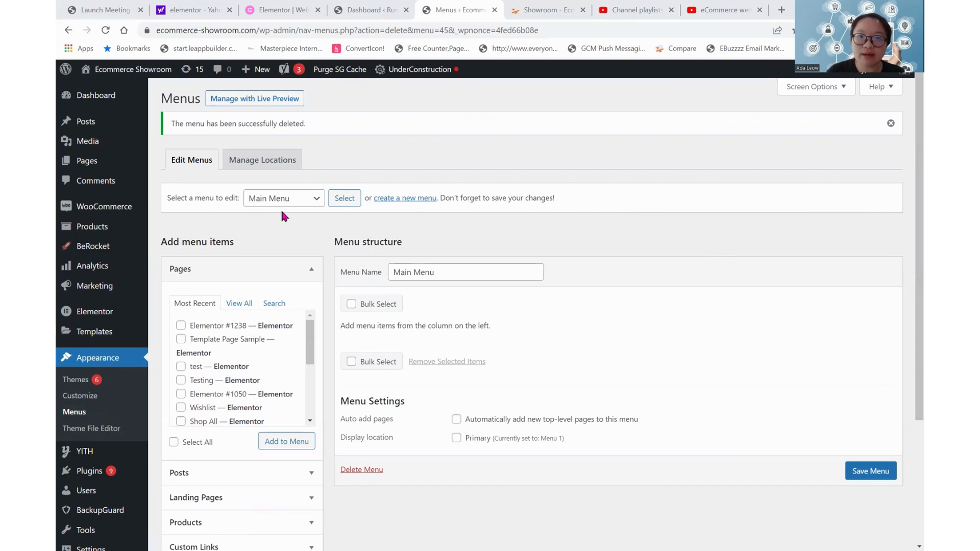
Load Menu 1 (Primary) for editing and review its menu items and display settings.
{"action": "left_click", "coordinate": [310, 205]}
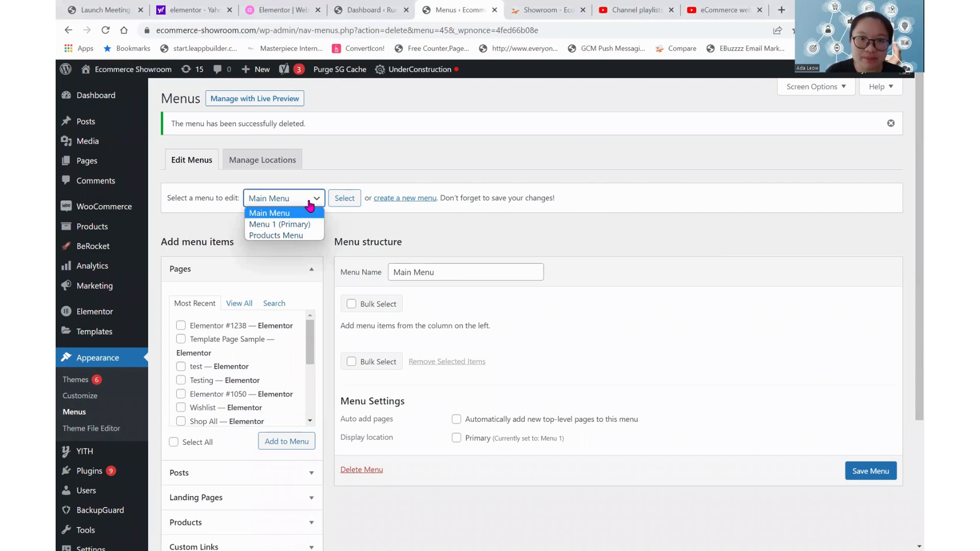
{"action": "left_click", "coordinate": [295, 228]}
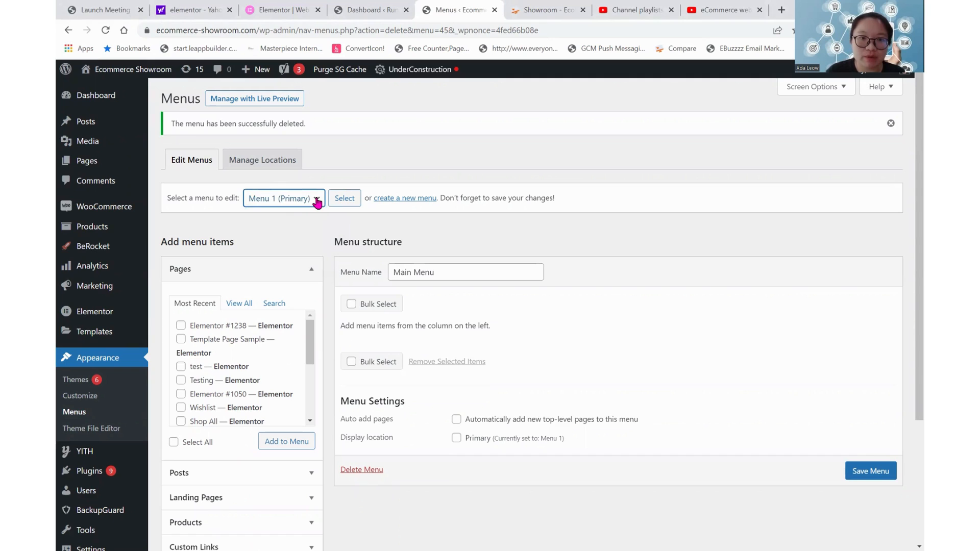
{"action": "left_click", "coordinate": [315, 204]}
{"action": "left_click", "coordinate": [305, 236]}
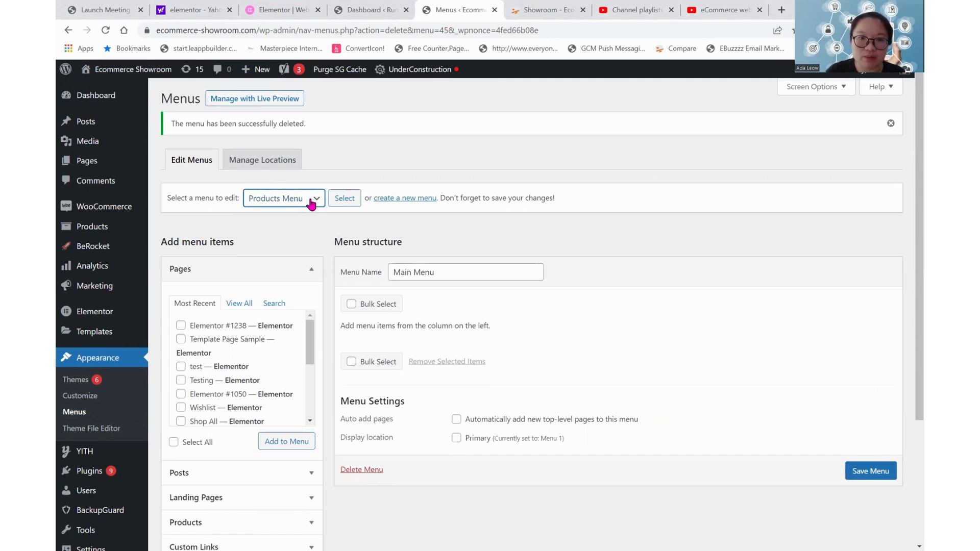
{"action": "left_click", "coordinate": [288, 201]}
{"action": "left_click", "coordinate": [270, 221]}
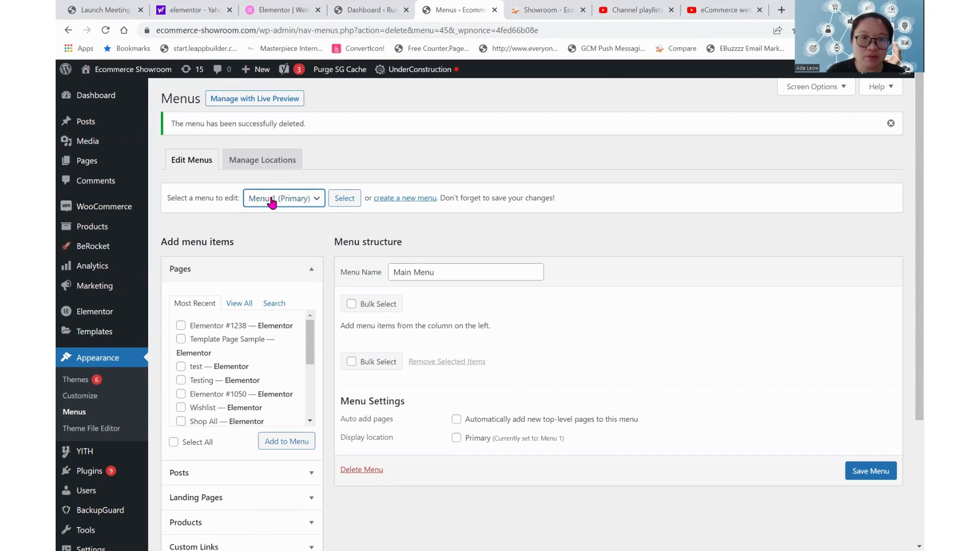
{"action": "left_click", "coordinate": [341, 204]}
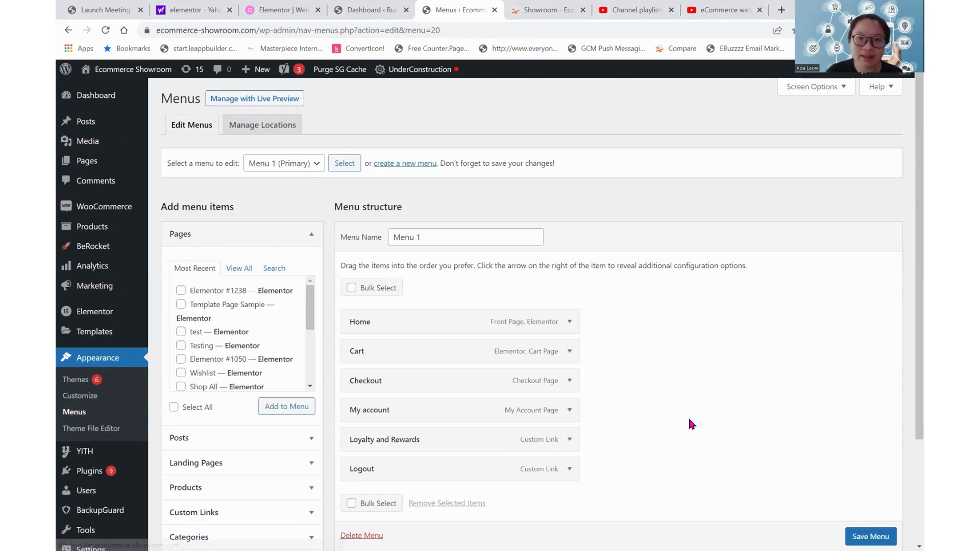
{"action": "scroll", "coordinate": [687, 408], "scroll_direction": "down", "scroll_amount": 2}
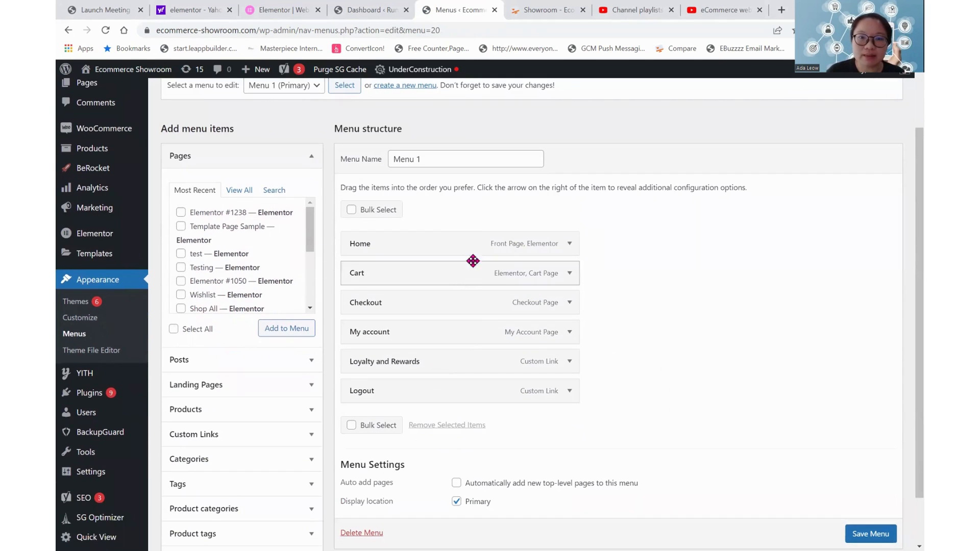
{"action": "scroll", "coordinate": [346, 149], "scroll_direction": "up", "scroll_amount": 2}
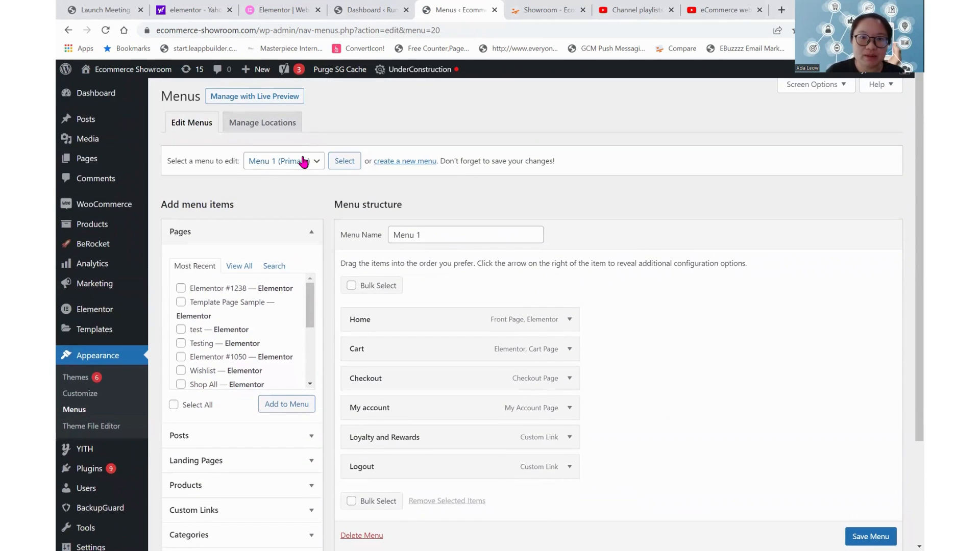
Load the Products Menu and examine the item types that can be added, including custom links, categories and tags.
{"action": "left_click", "coordinate": [289, 200]}
{"action": "left_click", "coordinate": [344, 161]}
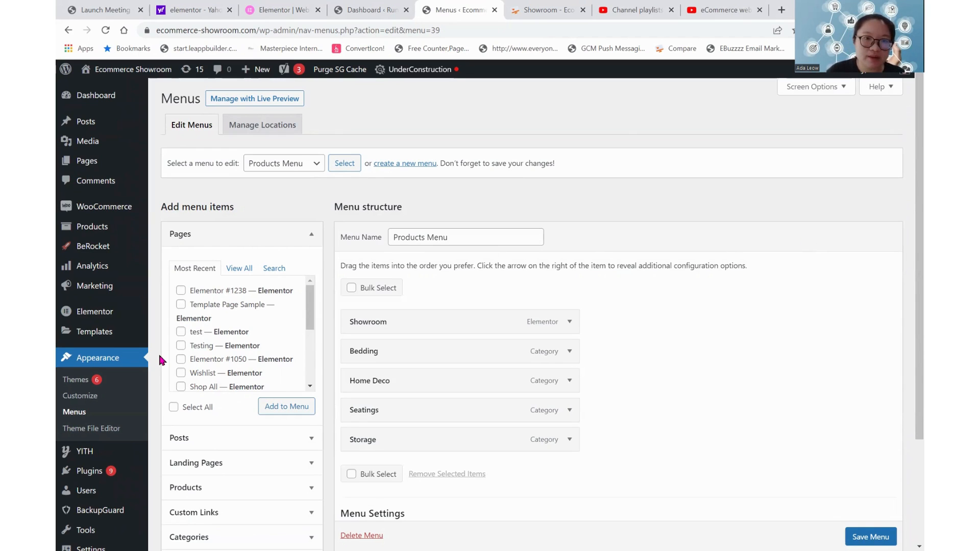
{"action": "scroll", "coordinate": [240, 332], "scroll_direction": "down", "scroll_amount": 2}
{"action": "left_click_drag", "start_coordinate": [235, 207], "coordinate": [184, 206]}
{"action": "scroll", "coordinate": [235, 422], "scroll_direction": "down", "scroll_amount": 3}
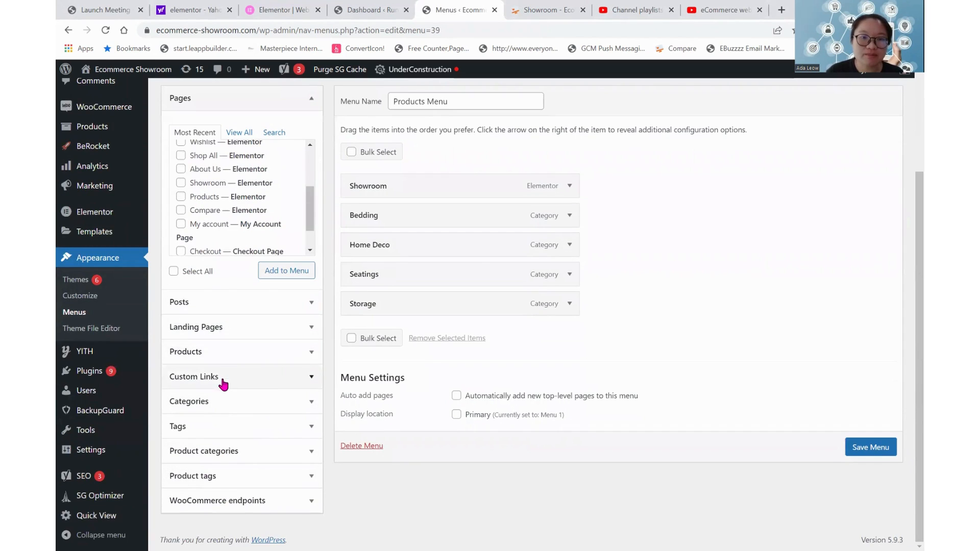
{"action": "left_click", "coordinate": [254, 302]}
{"action": "left_click", "coordinate": [240, 338]}
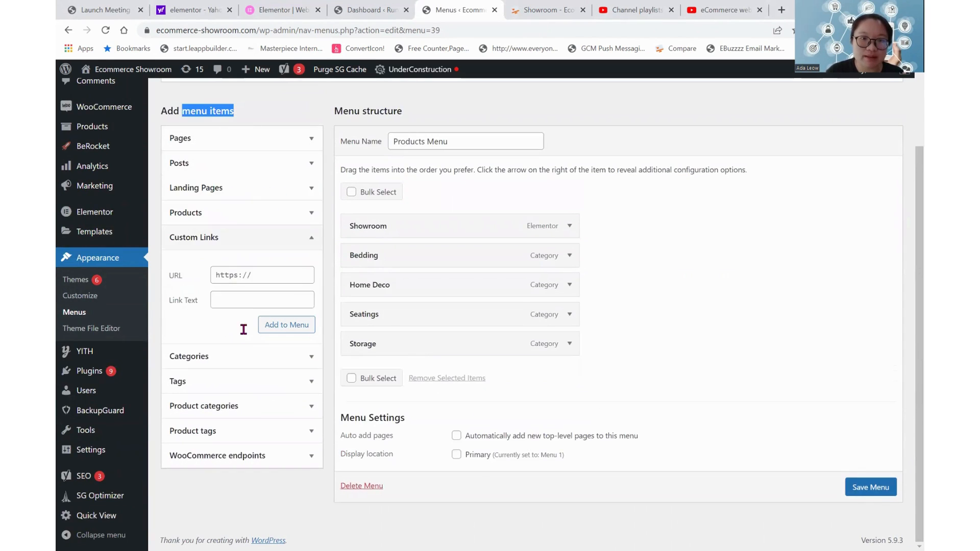
{"action": "left_click", "coordinate": [232, 360]}
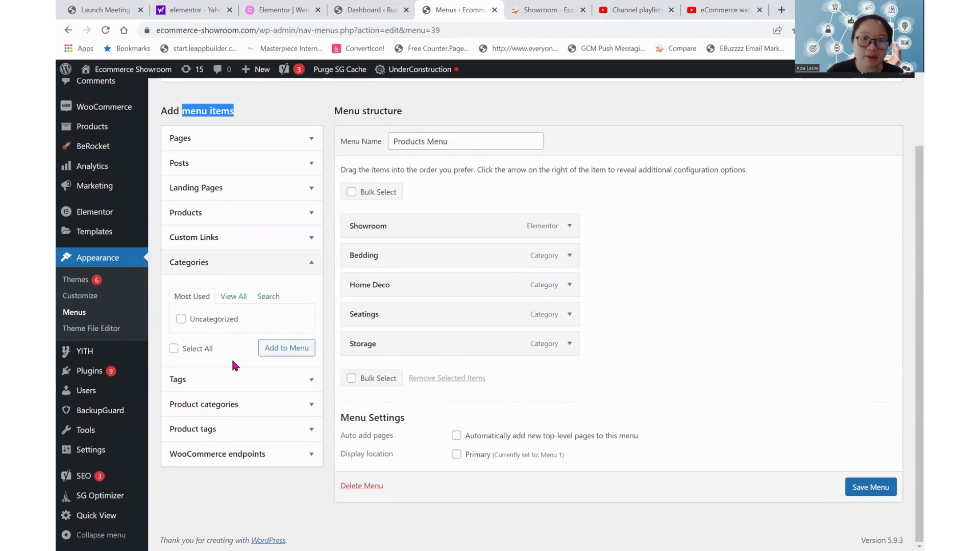
{"action": "left_click", "coordinate": [214, 387]}
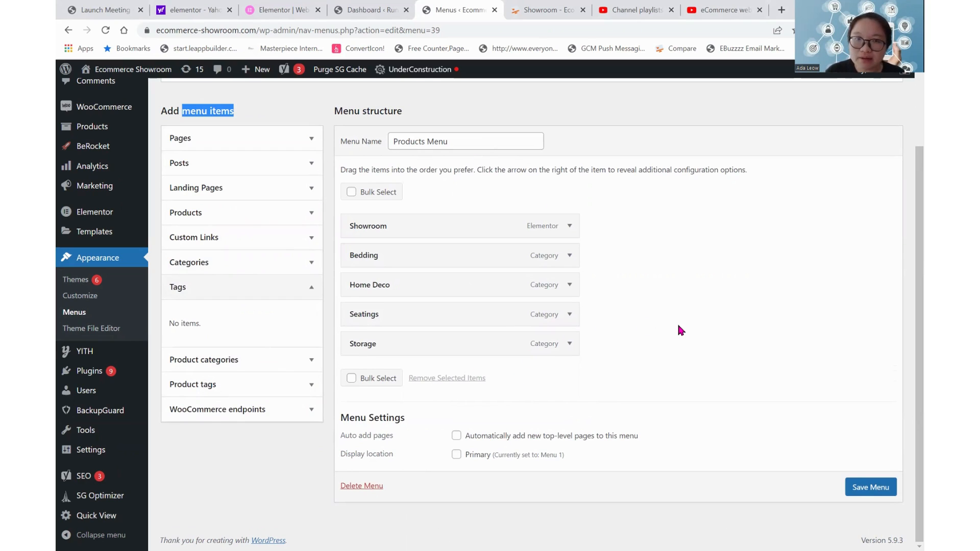
{"action": "left_click", "coordinate": [277, 104]}
{"action": "scroll", "coordinate": [274, 154], "scroll_direction": "up", "scroll_amount": 2}
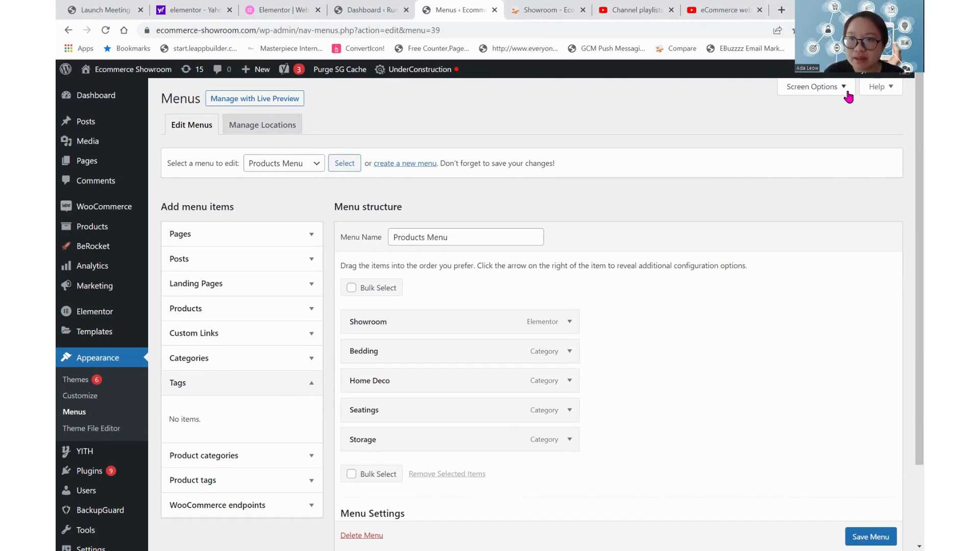
Hide the Pages and Posts sections through the screen options and show both again.
{"action": "left_click", "coordinate": [815, 86]}
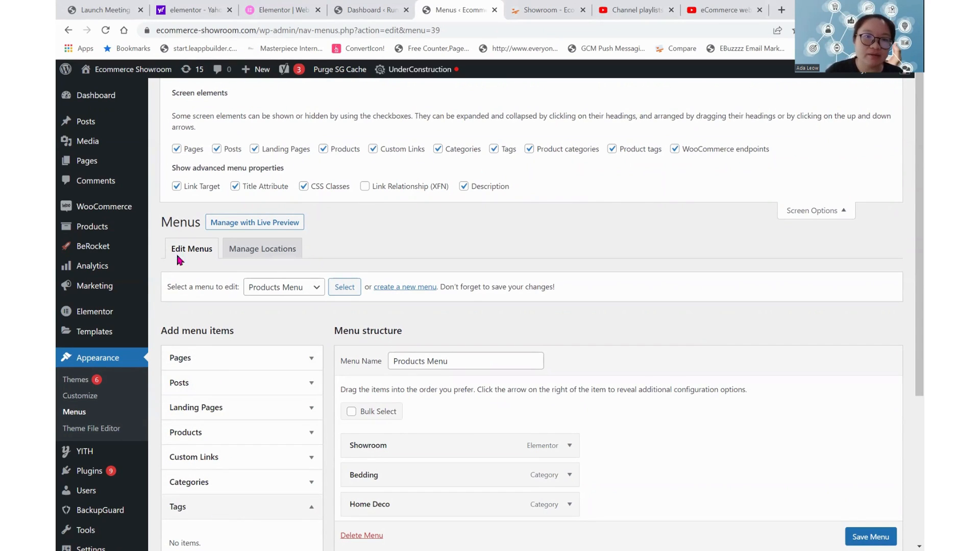
{"action": "left_click", "coordinate": [177, 149]}
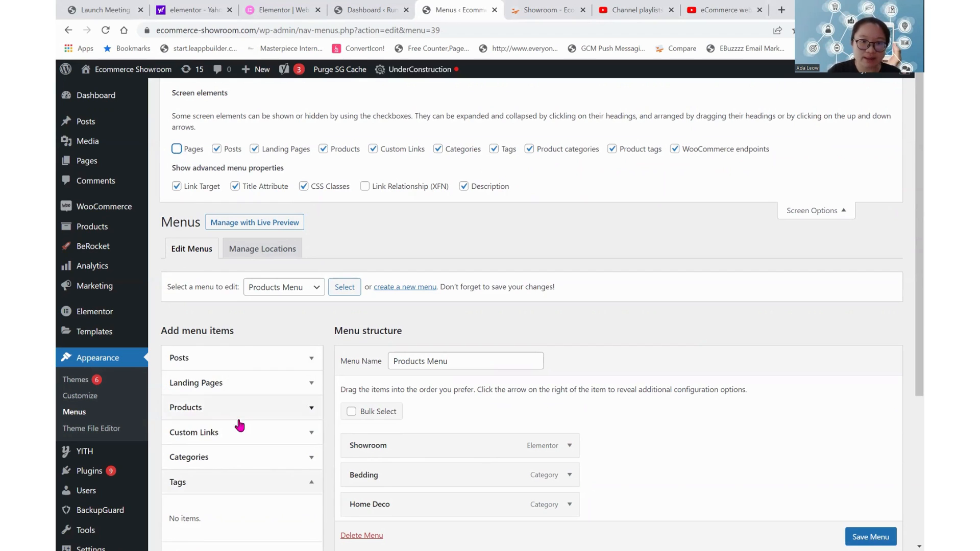
{"action": "left_click", "coordinate": [217, 149]}
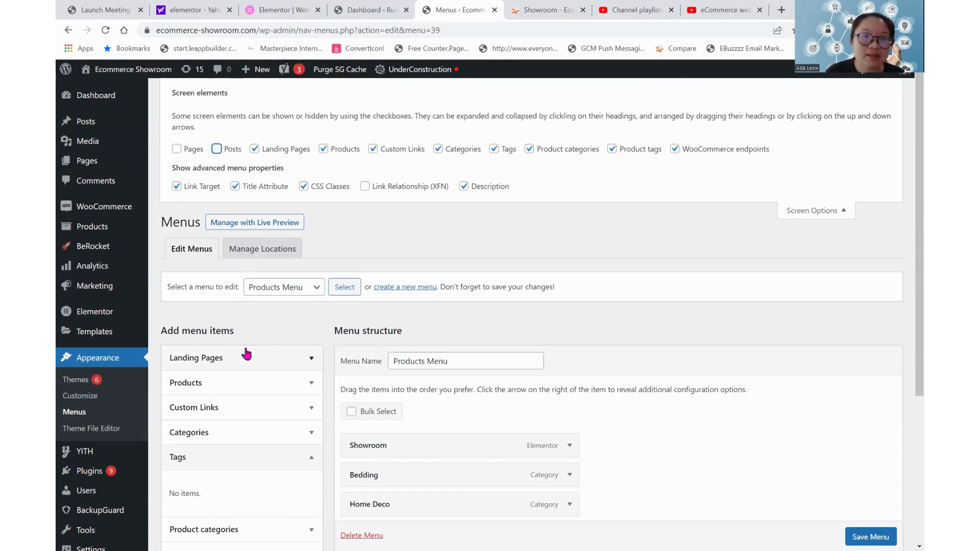
{"action": "left_click", "coordinate": [217, 149]}
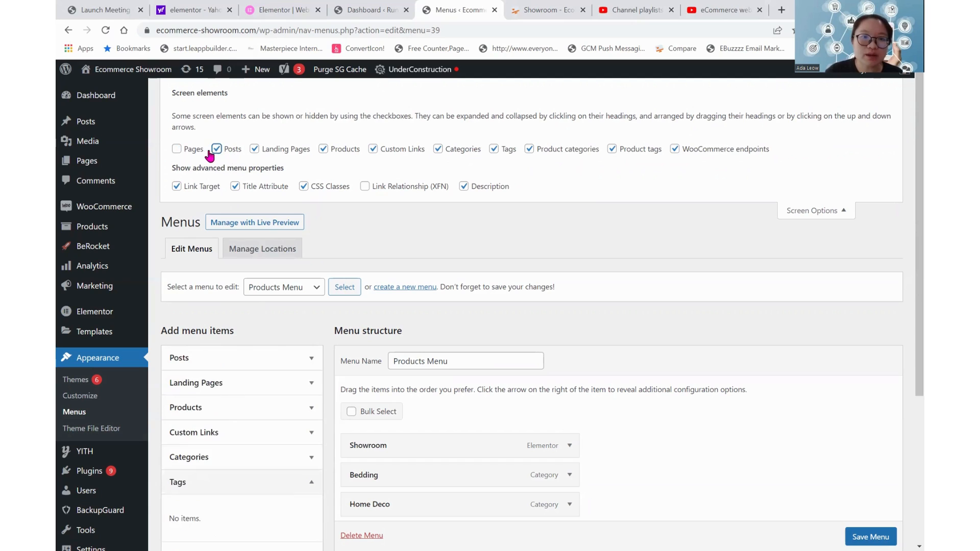
{"action": "left_click", "coordinate": [186, 149]}
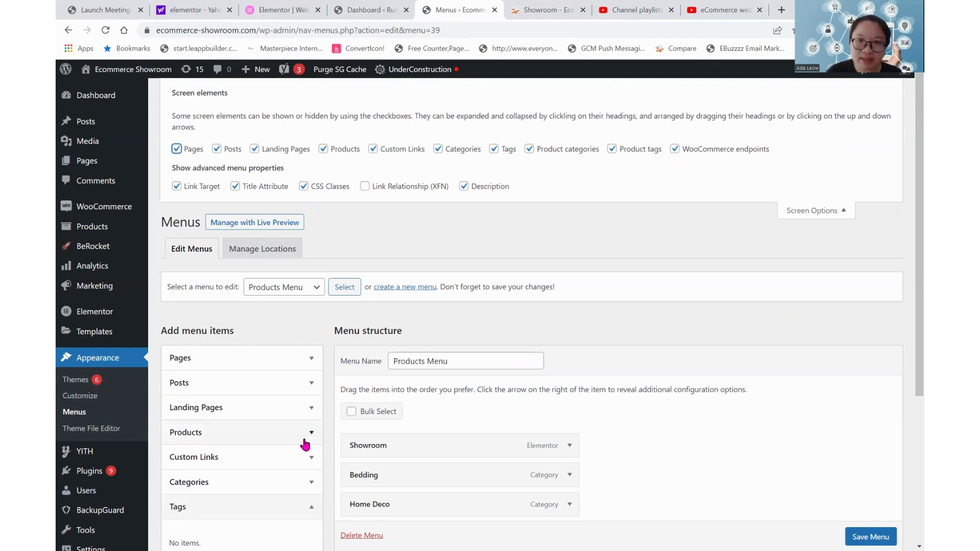
{"action": "left_click", "coordinate": [837, 211]}
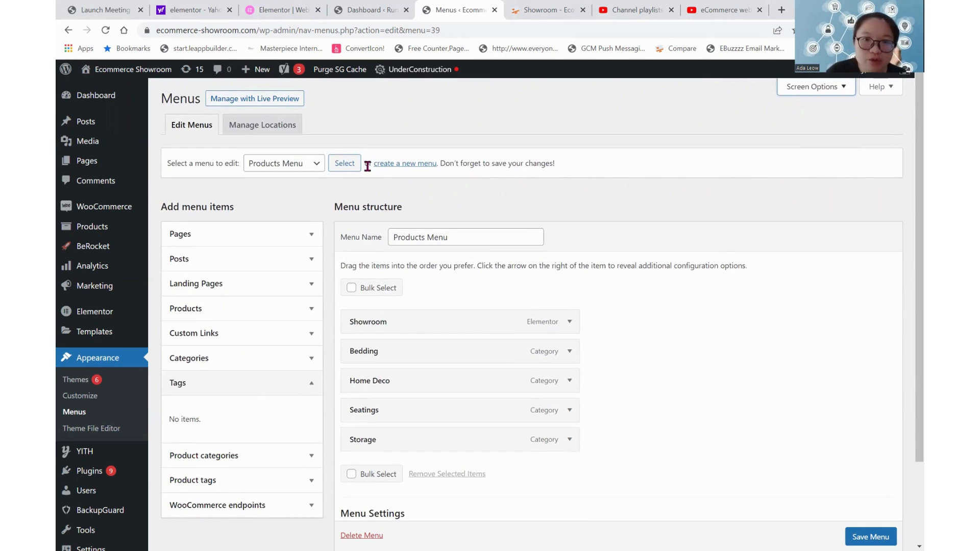
Create a new menu named General.
{"action": "left_click", "coordinate": [391, 164]}
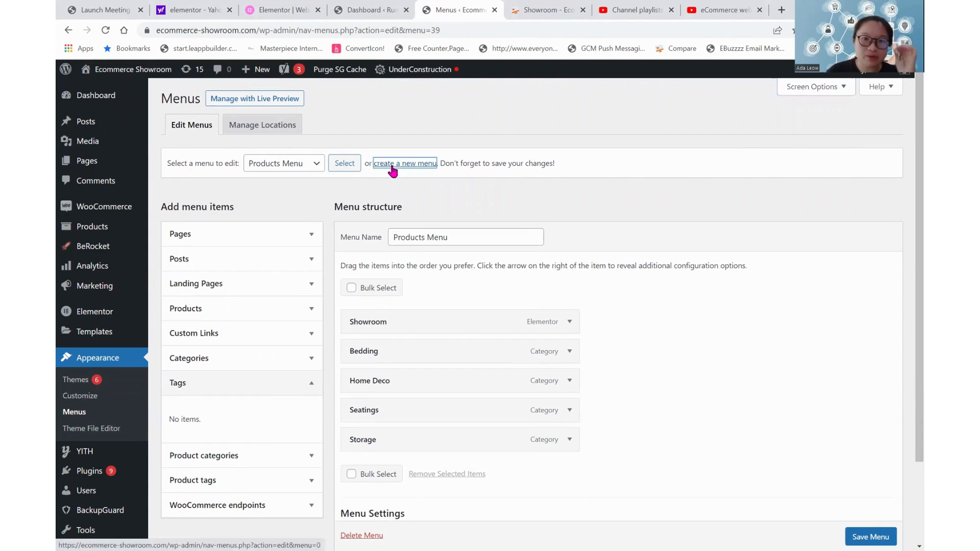
{"action": "left_click", "coordinate": [470, 240]}
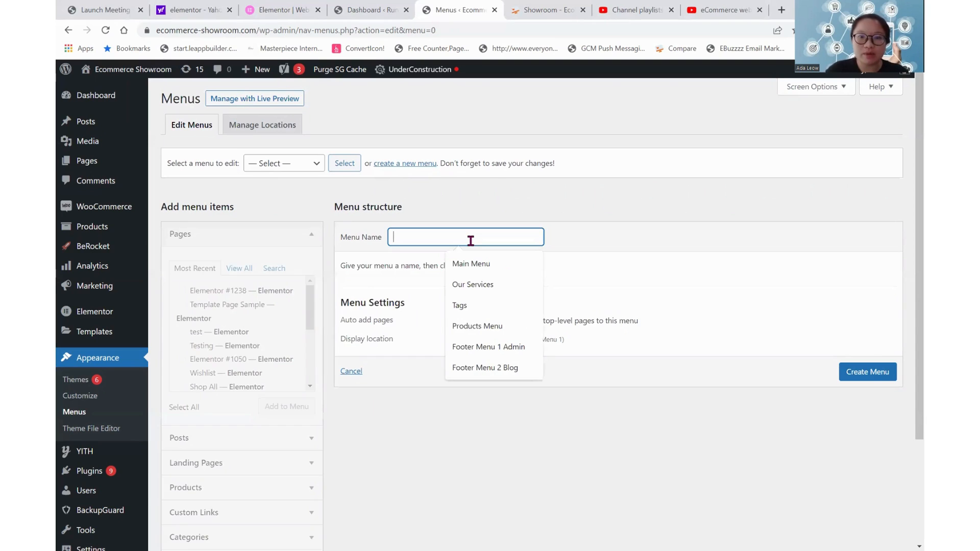
{"action": "type", "text": "General"}
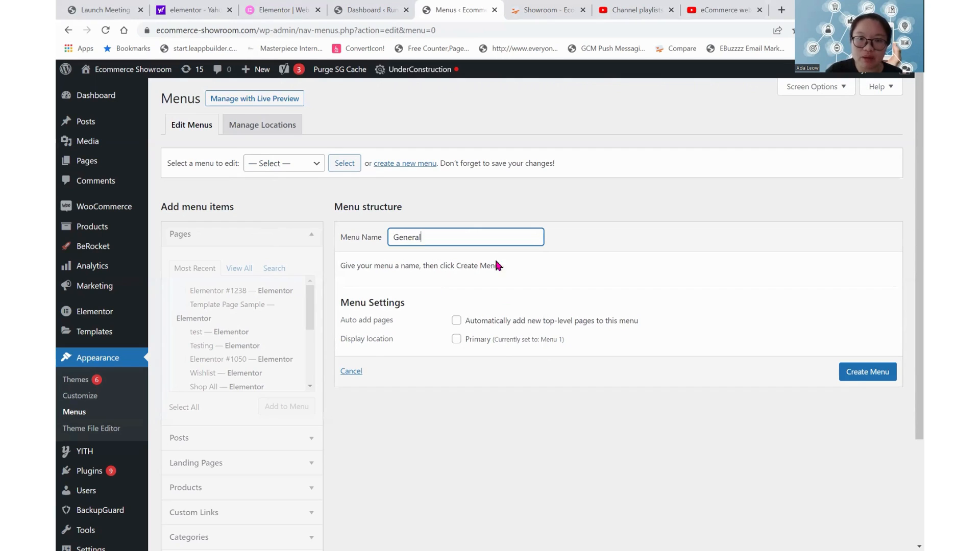
{"action": "left_click", "coordinate": [855, 376]}
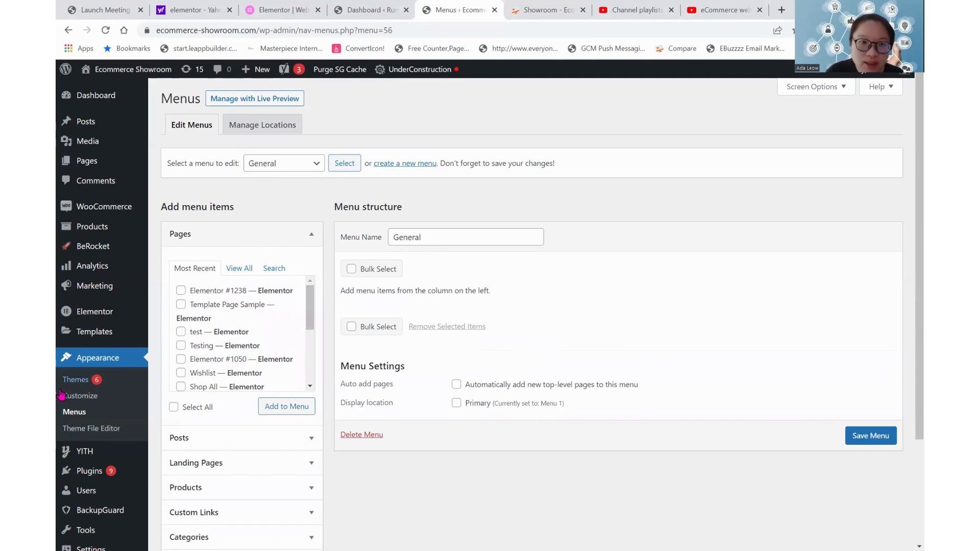
Add the My account, Checkout and Cart pages to the General menu.
{"action": "scroll", "coordinate": [234, 359], "scroll_direction": "down", "scroll_amount": 1}
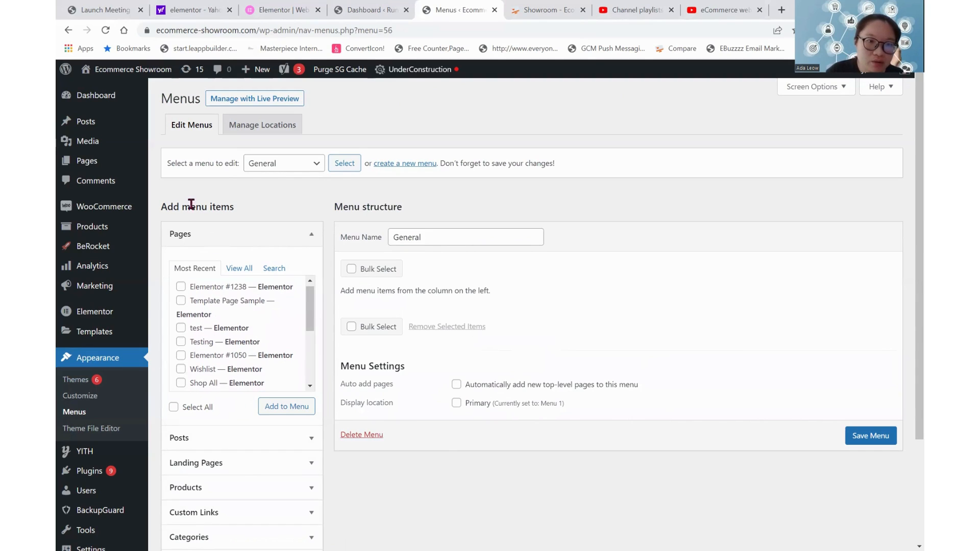
{"action": "scroll", "coordinate": [236, 351], "scroll_direction": "down", "scroll_amount": 5}
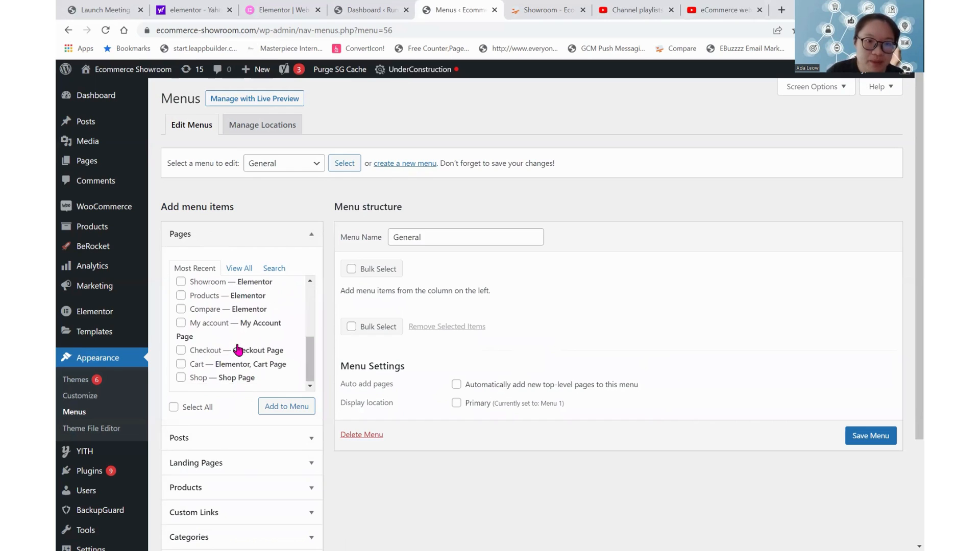
{"action": "left_click", "coordinate": [205, 323]}
{"action": "left_click", "coordinate": [210, 352]}
{"action": "left_click", "coordinate": [199, 364]}
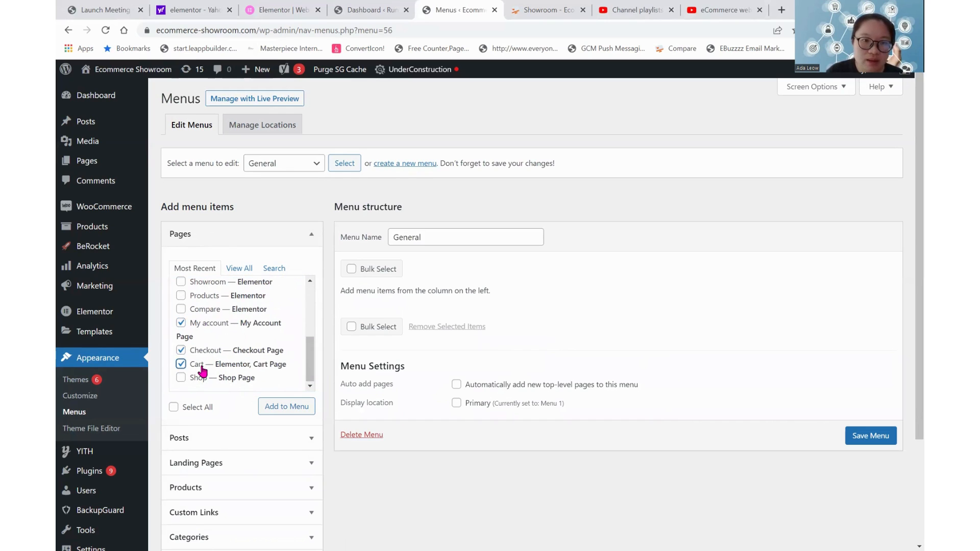
{"action": "scroll", "coordinate": [234, 373], "scroll_direction": "up", "scroll_amount": 2}
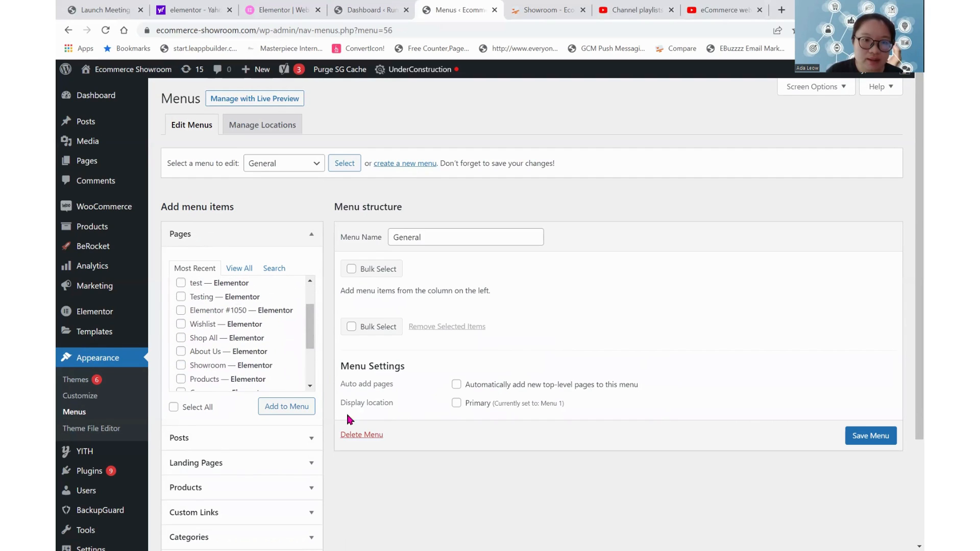
{"action": "left_click", "coordinate": [288, 408]}
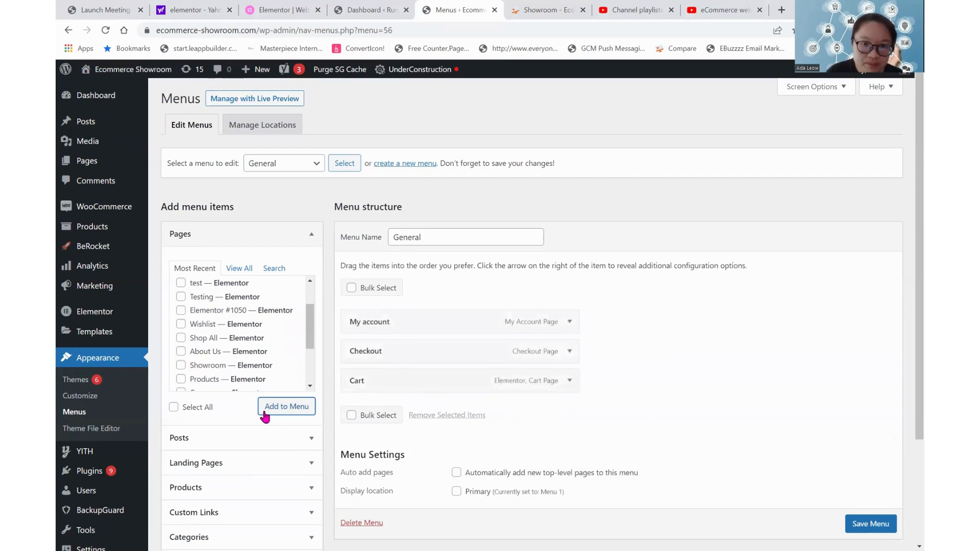
Add the WooCommerce endpoints Orders, Downloads, Logout and Lost password to the General menu.
{"action": "scroll", "coordinate": [265, 413], "scroll_direction": "down", "scroll_amount": 2}
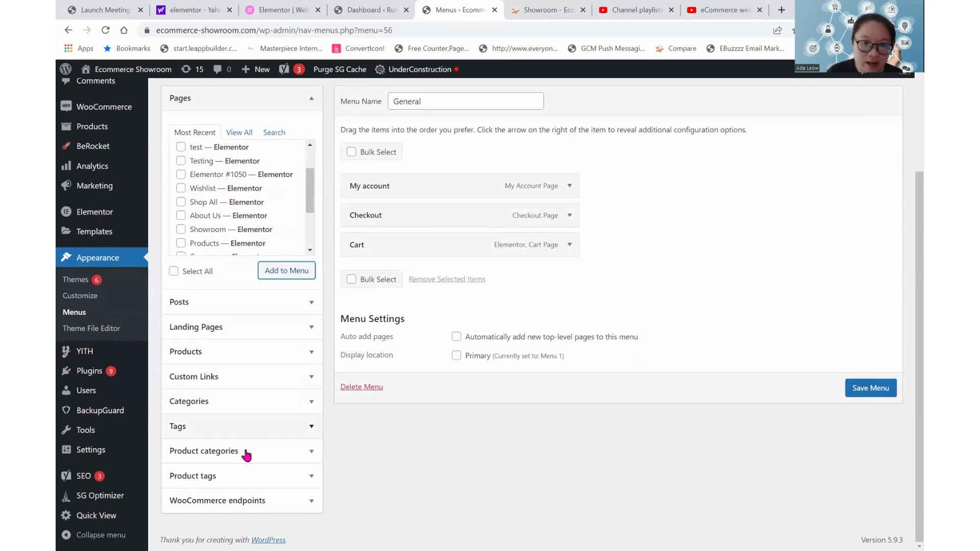
{"action": "left_click", "coordinate": [237, 500]}
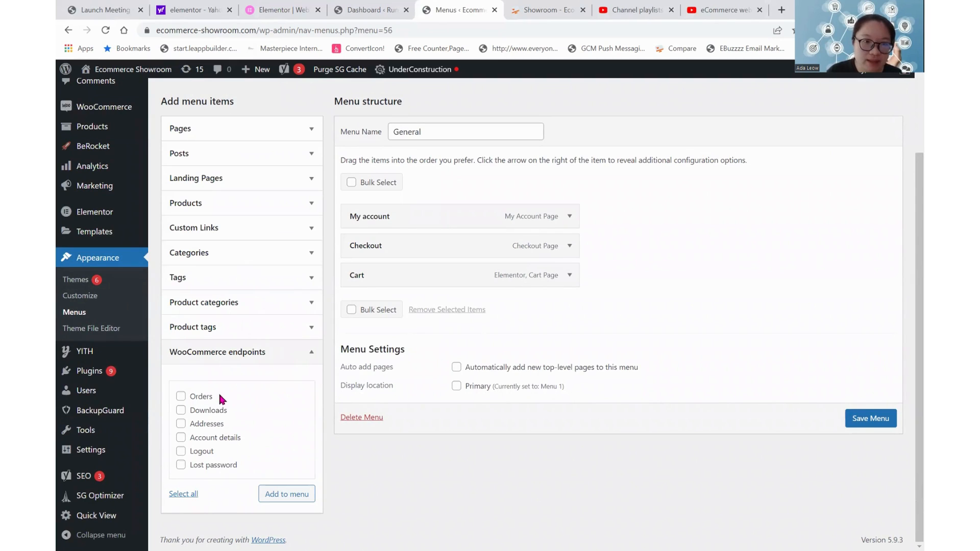
{"action": "left_click", "coordinate": [199, 397]}
{"action": "left_click", "coordinate": [199, 411]}
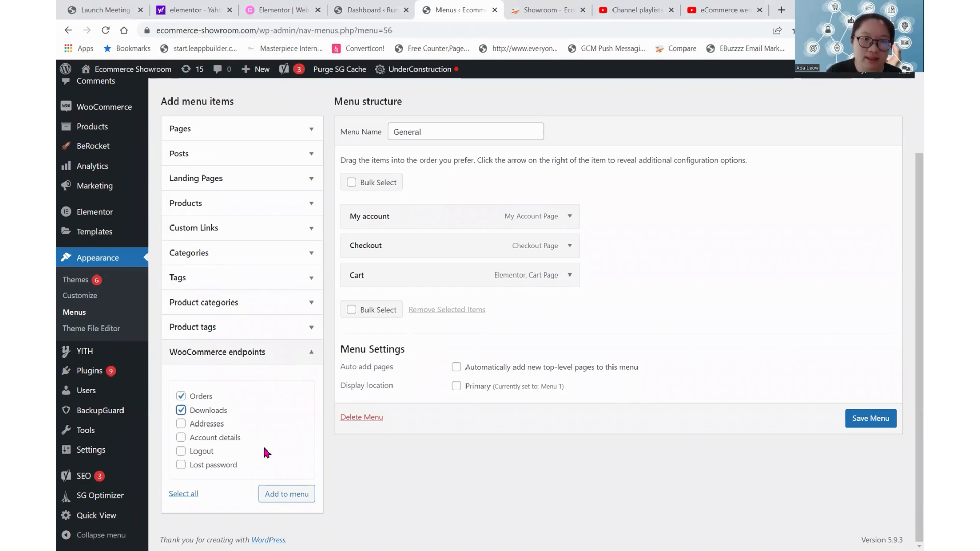
{"action": "double_click", "coordinate": [217, 440]}
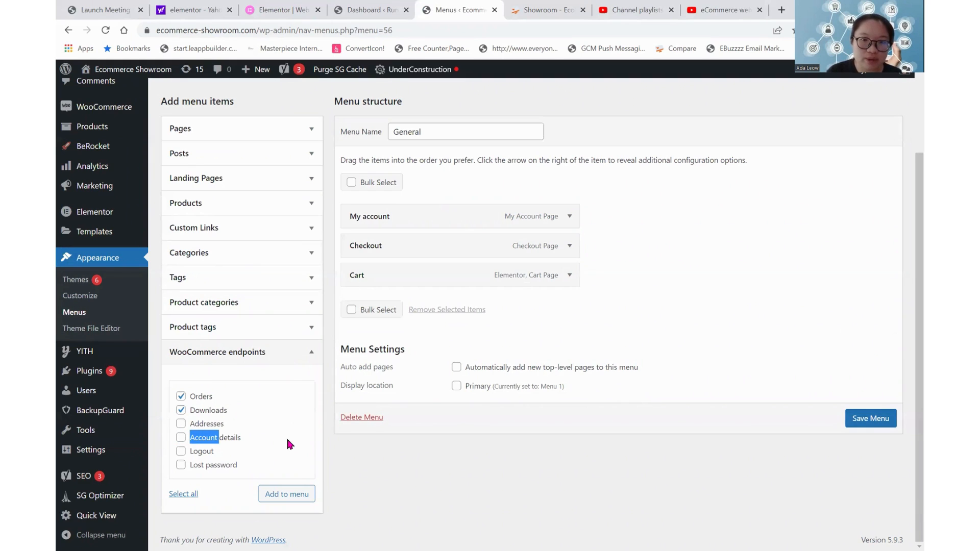
{"action": "left_click", "coordinate": [200, 452]}
{"action": "left_click", "coordinate": [231, 468]}
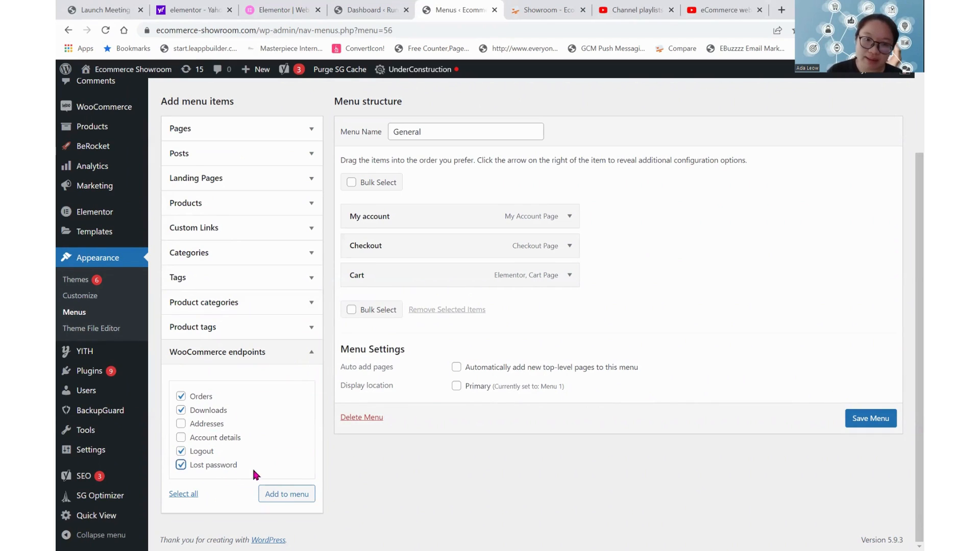
{"action": "left_click", "coordinate": [309, 495]}
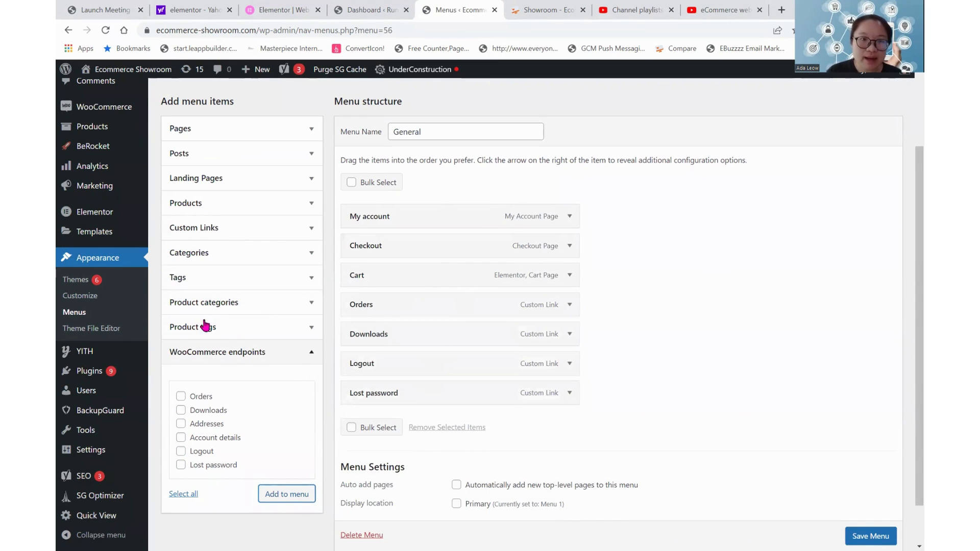
{"action": "left_click", "coordinate": [238, 230]}
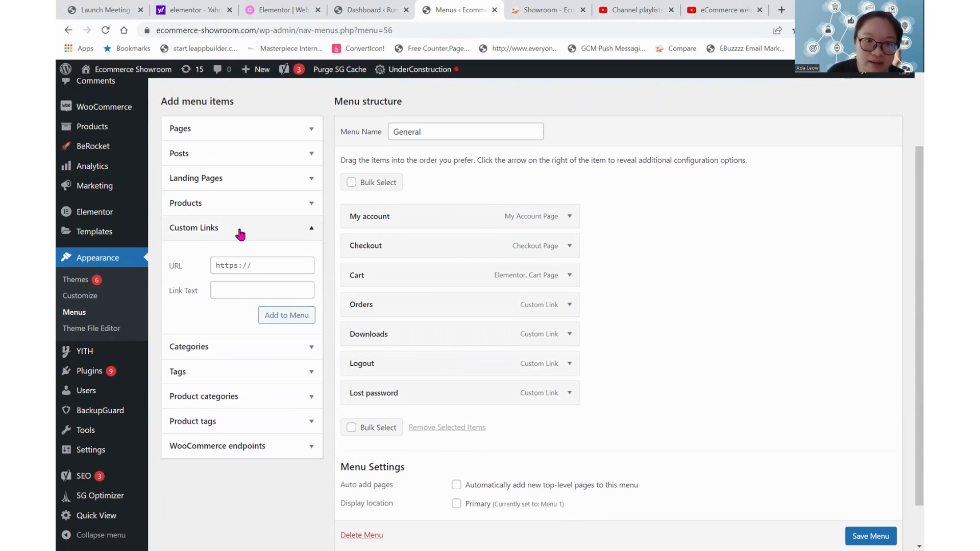
{"action": "left_click", "coordinate": [258, 266]}
{"action": "key", "text": "BackSpace"}
{"action": "key", "text": "BackSpace"}
{"action": "key", "text": "BackSpace"}
{"action": "key", "text": "BackSpace"}
{"action": "key", "text": "BackSpace"}
{"action": "key", "text": "BackSpace"}
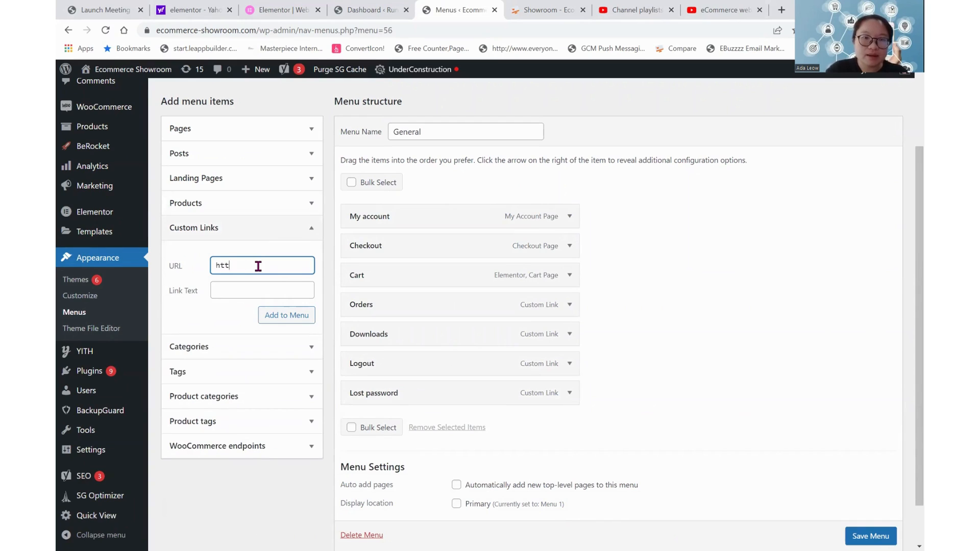
{"action": "type", "text": "tps://ww"}
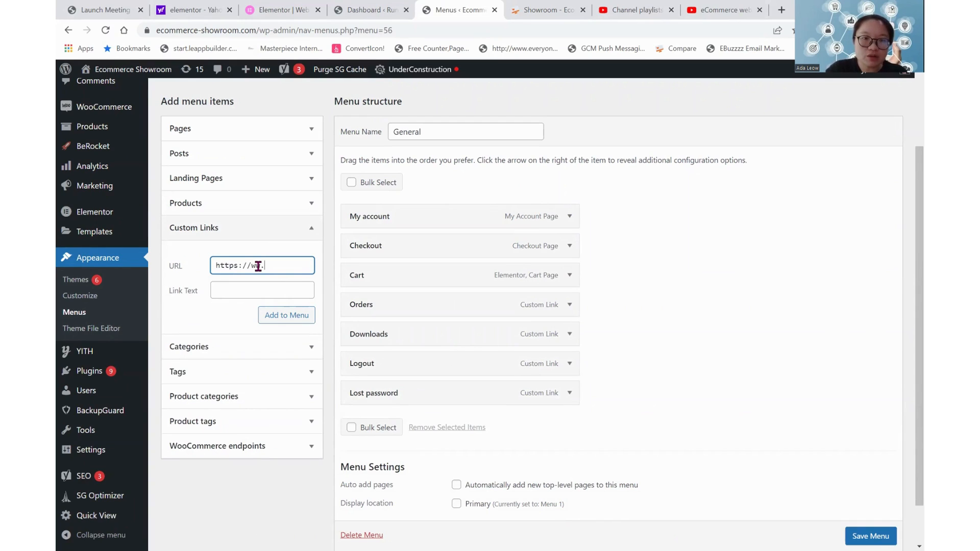
{"action": "type", "text": "w.runaway.com."}
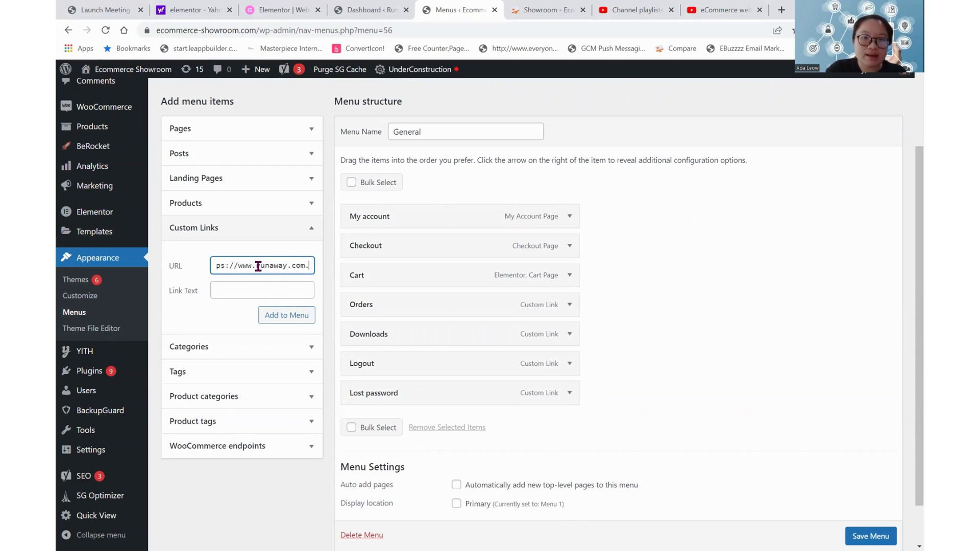
{"action": "key", "text": "Tab"}
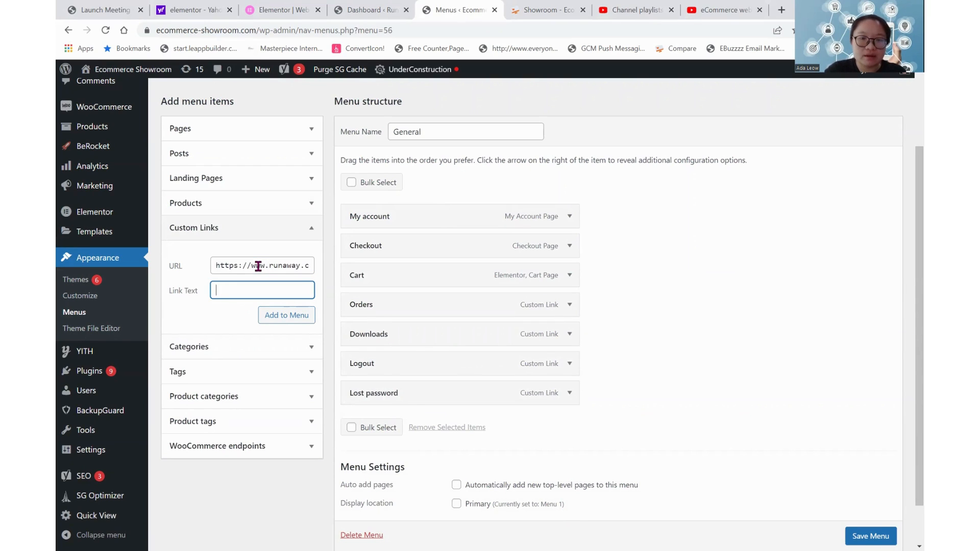
{"action": "type", "text": "Official Webs"}
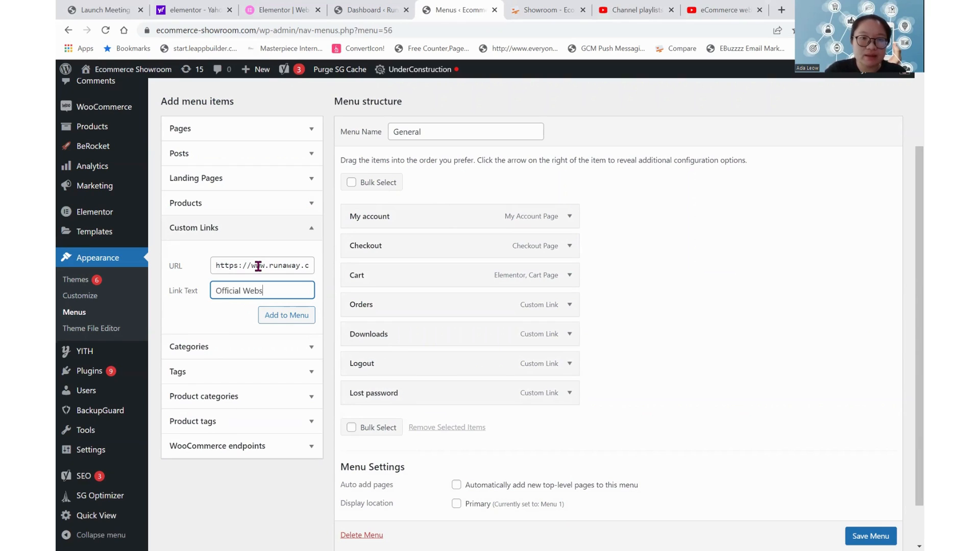
{"action": "type", "text": "ite"}
{"action": "left_click", "coordinate": [282, 315]}
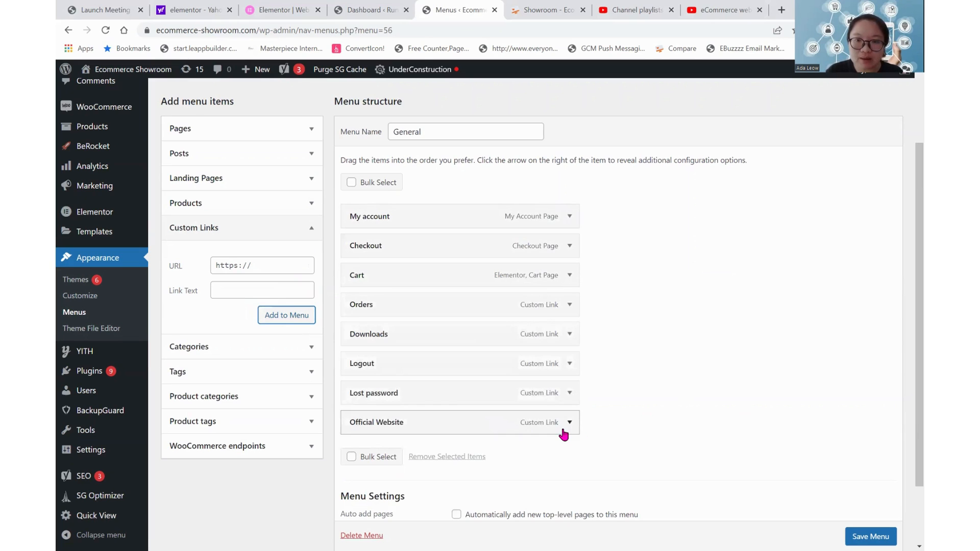
Check the settings of the Official Website menu item and save the General menu.
{"action": "left_click", "coordinate": [569, 424]}
{"action": "scroll", "coordinate": [632, 474], "scroll_direction": "down", "scroll_amount": 2}
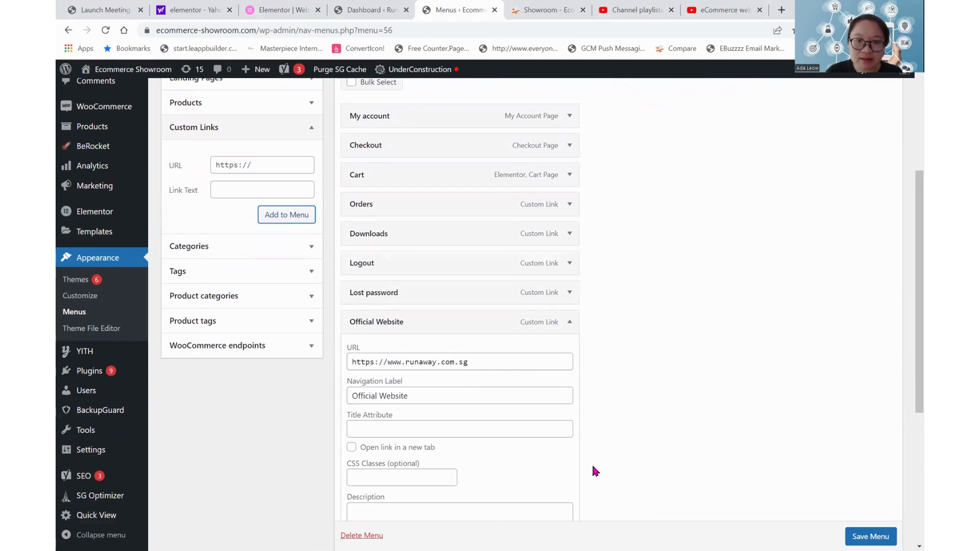
{"action": "left_click", "coordinate": [570, 326]}
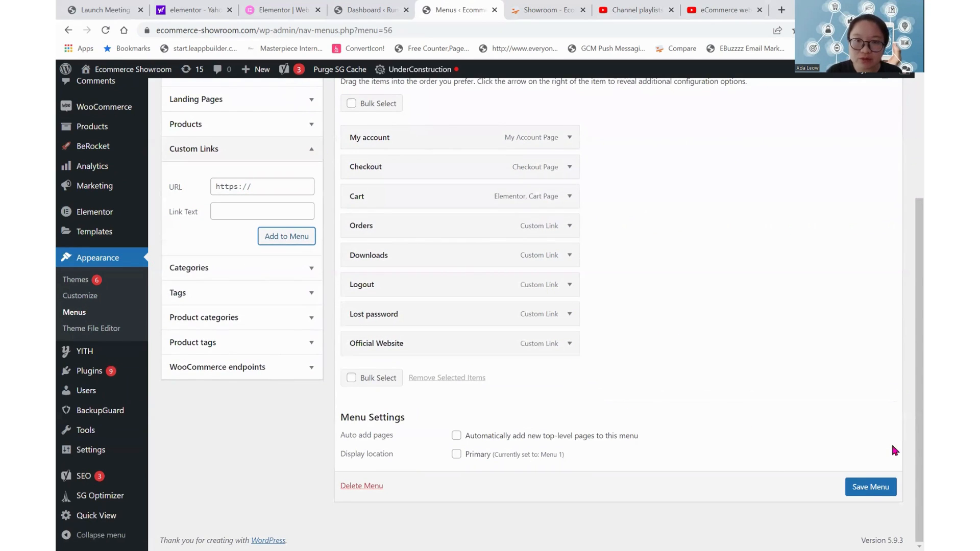
{"action": "left_click", "coordinate": [871, 491]}
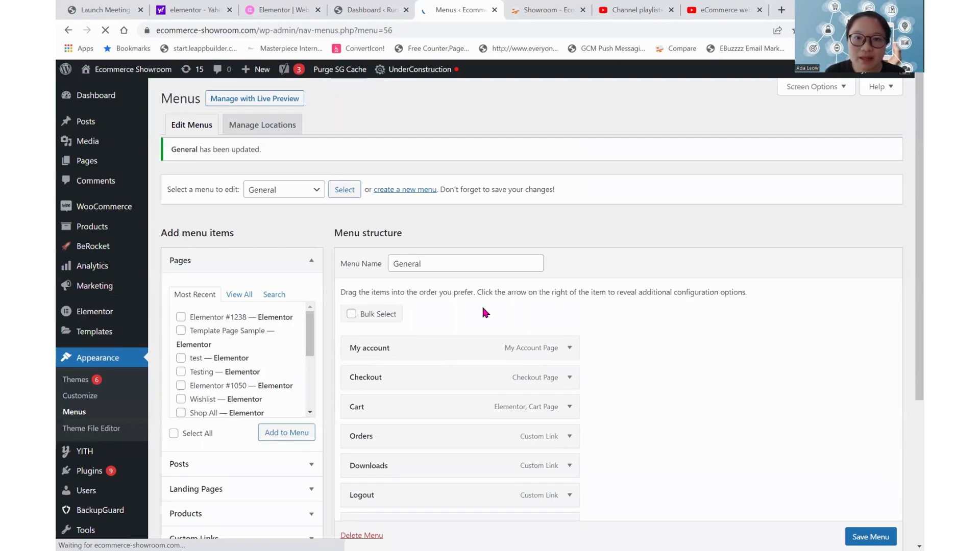
Look through the list of existing menus and create a new menu named Best Seller Products.
{"action": "left_click", "coordinate": [317, 200]}
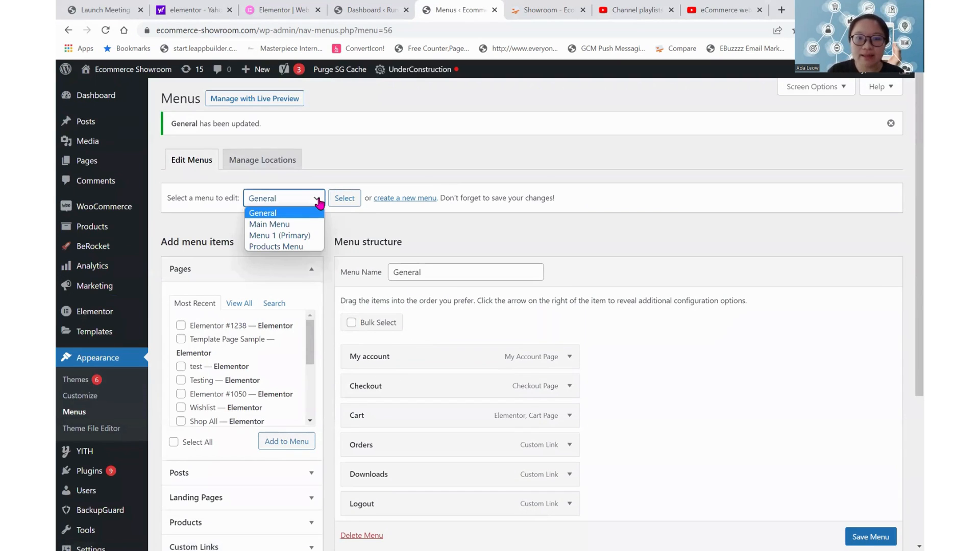
{"action": "left_click", "coordinate": [388, 217]}
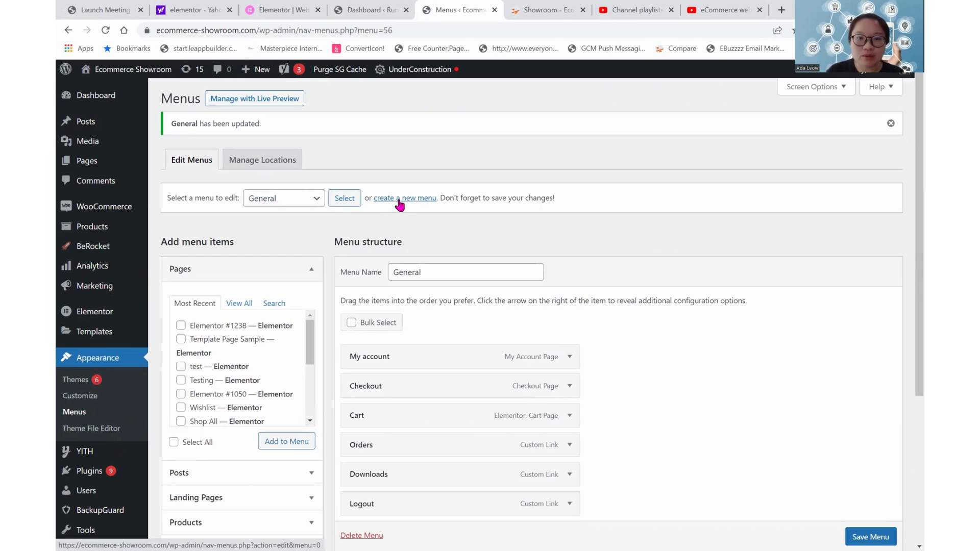
{"action": "left_click", "coordinate": [400, 201]}
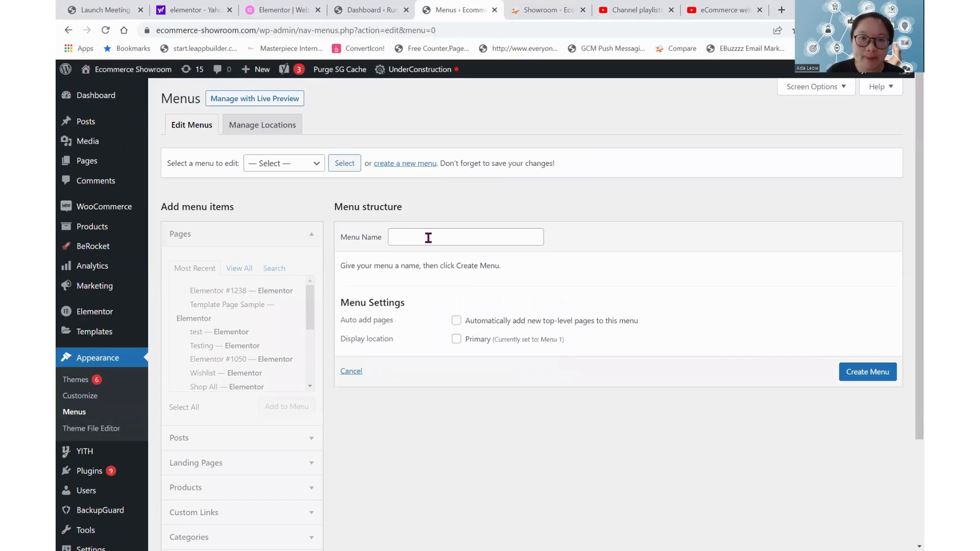
{"action": "left_click", "coordinate": [429, 238]}
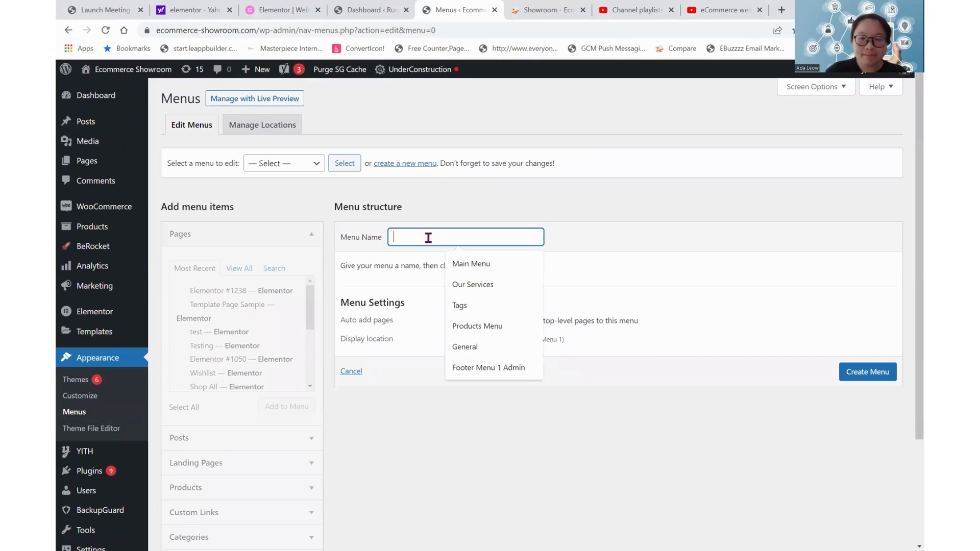
{"action": "type", "text": "Best Seller Prod"}
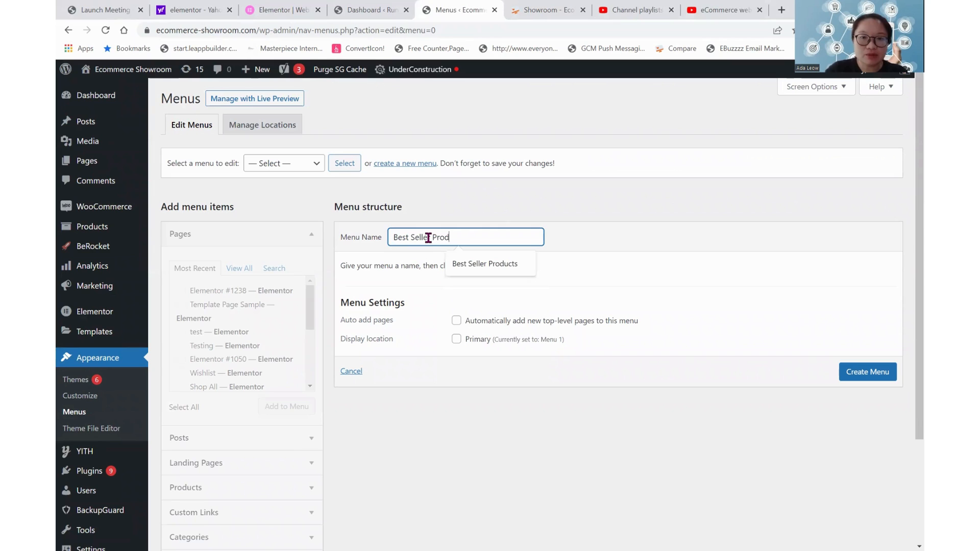
{"action": "type", "text": "ucts"}
{"action": "left_click", "coordinate": [874, 377]}
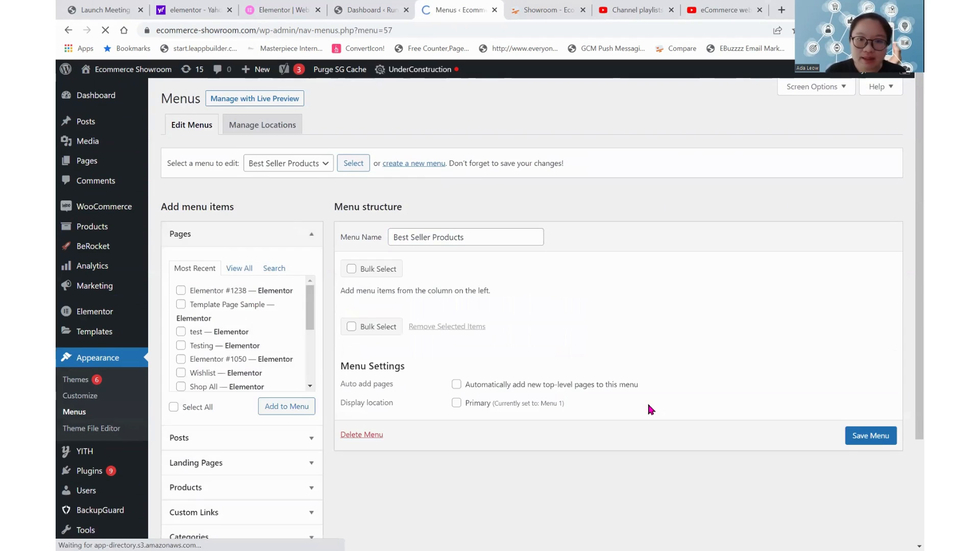
Browse the most recent products and the full product list available as menu items.
{"action": "scroll", "coordinate": [647, 409], "scroll_direction": "down", "scroll_amount": 3}
{"action": "left_click", "coordinate": [239, 362]}
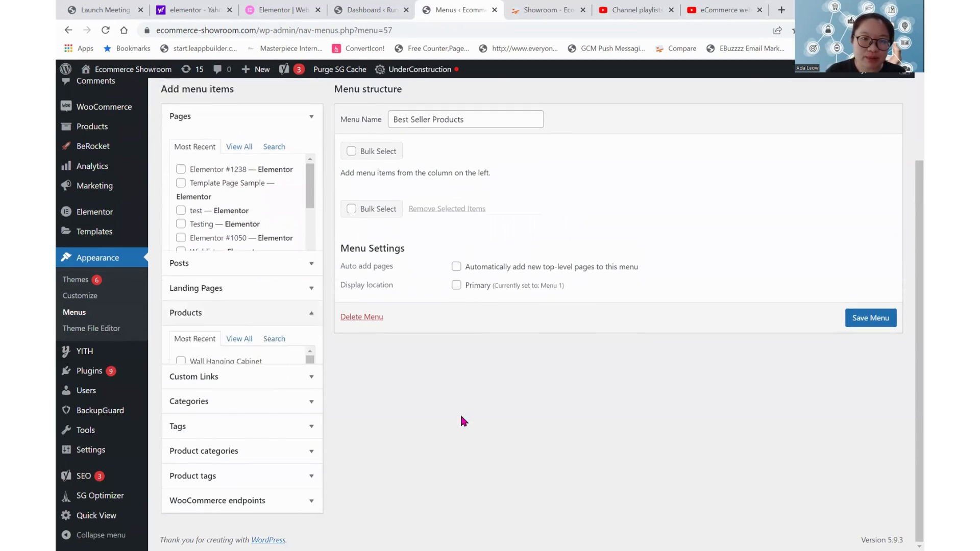
{"action": "scroll", "coordinate": [225, 264], "scroll_direction": "down", "scroll_amount": 5}
{"action": "scroll", "coordinate": [237, 293], "scroll_direction": "up", "scroll_amount": 3}
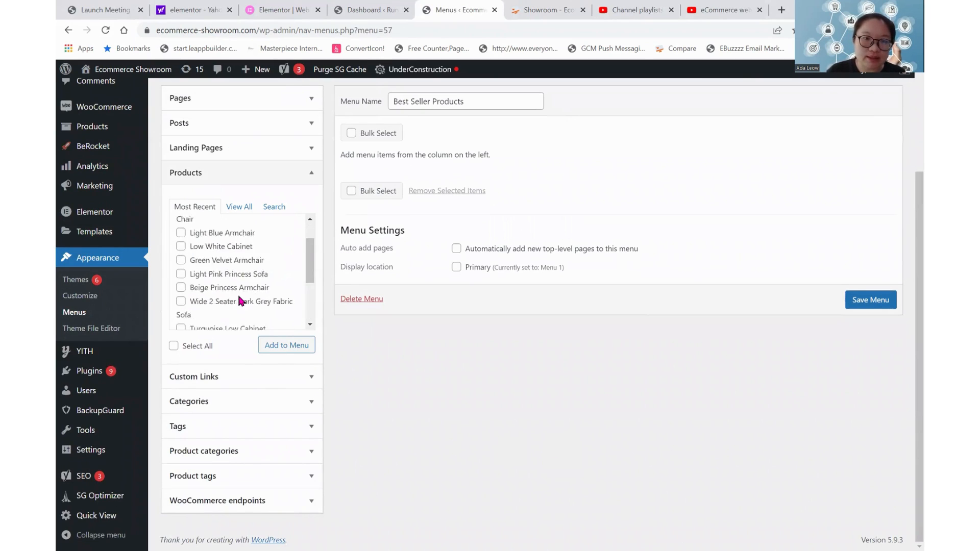
{"action": "scroll", "coordinate": [237, 293], "scroll_direction": "down", "scroll_amount": 3}
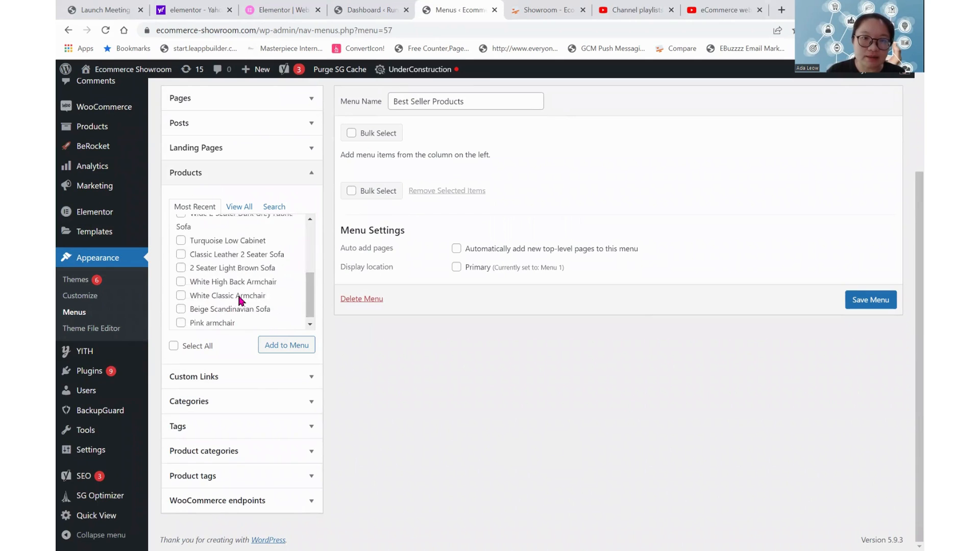
{"action": "left_click", "coordinate": [242, 207]}
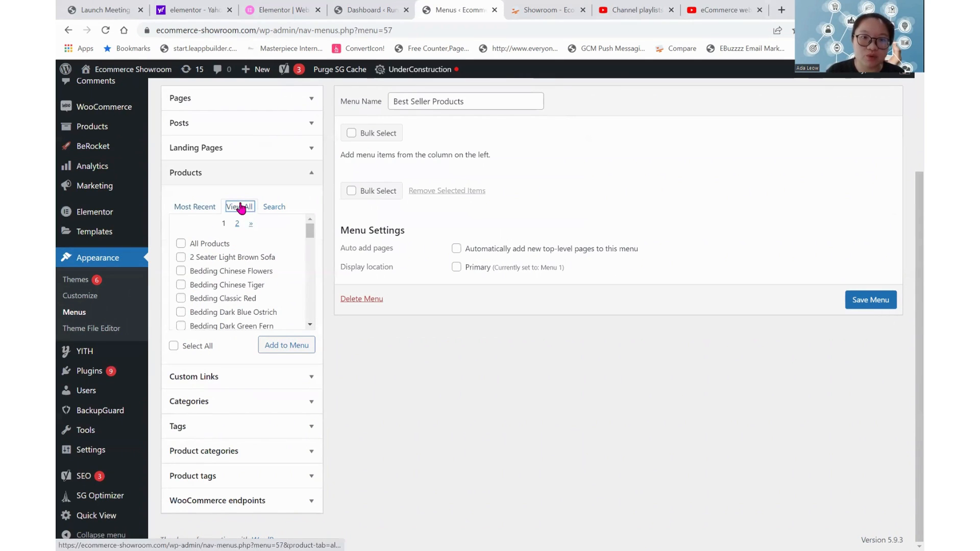
{"action": "scroll", "coordinate": [238, 248], "scroll_direction": "down", "scroll_amount": 10}
{"action": "scroll", "coordinate": [244, 272], "scroll_direction": "up", "scroll_amount": 10}
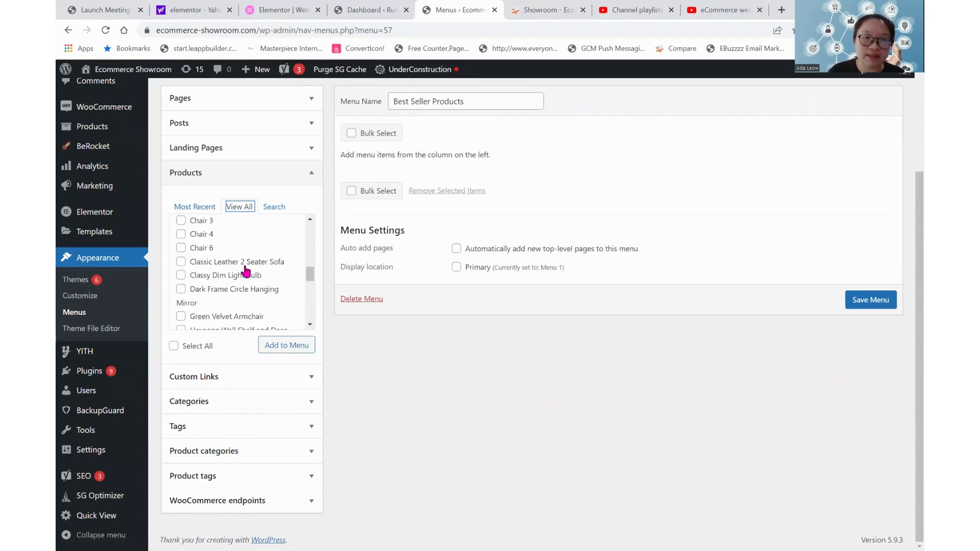
{"action": "scroll", "coordinate": [350, 352], "scroll_direction": "up", "scroll_amount": 3}
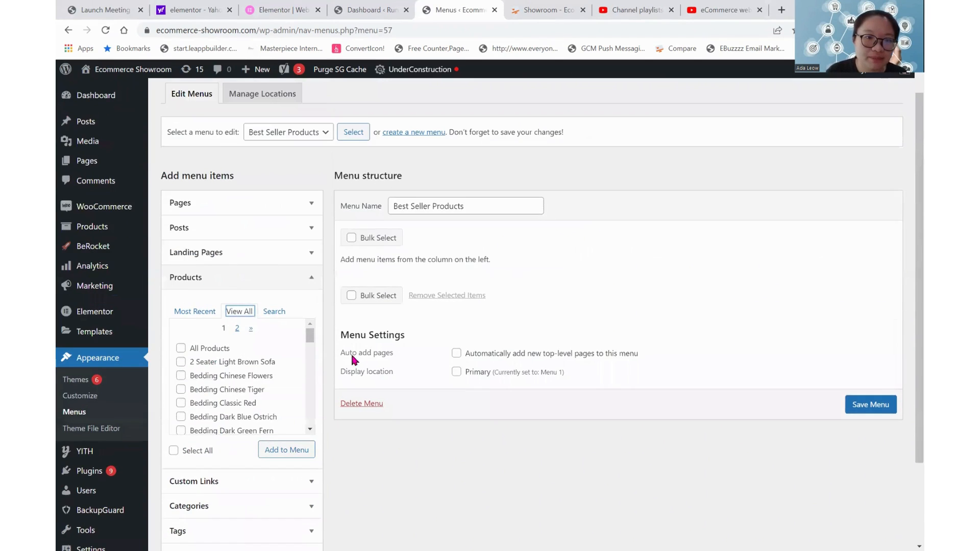
{"action": "scroll", "coordinate": [366, 359], "scroll_direction": "down", "scroll_amount": 2}
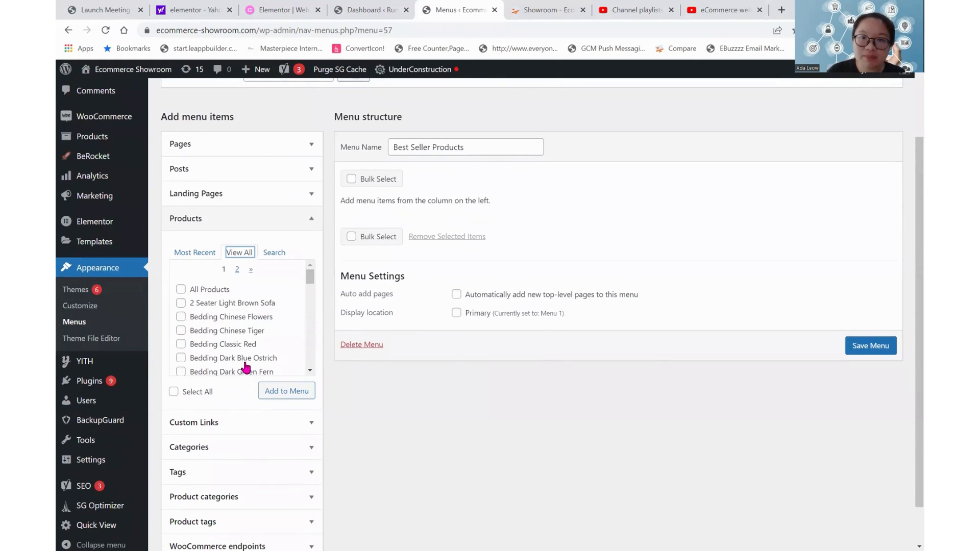
Add the products 2 Seater Light Brown Sofa, Bedding Light Green, Light Blue Armchair, Light Pink Princess Sofa and Orange Glow Dining Light to the menu.
{"action": "left_click", "coordinate": [181, 303]}
{"action": "scroll", "coordinate": [193, 339], "scroll_direction": "down", "scroll_amount": 3}
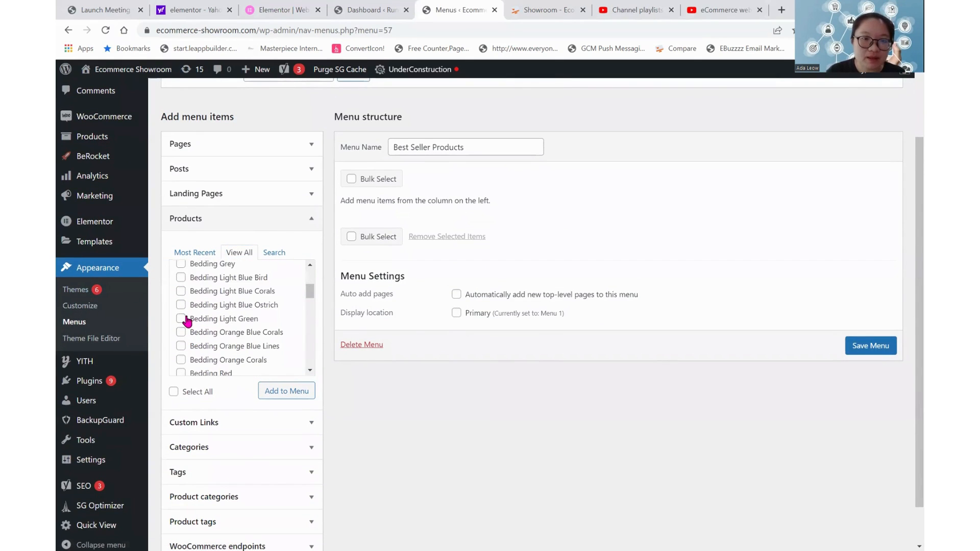
{"action": "scroll", "coordinate": [183, 323], "scroll_direction": "down", "scroll_amount": 3}
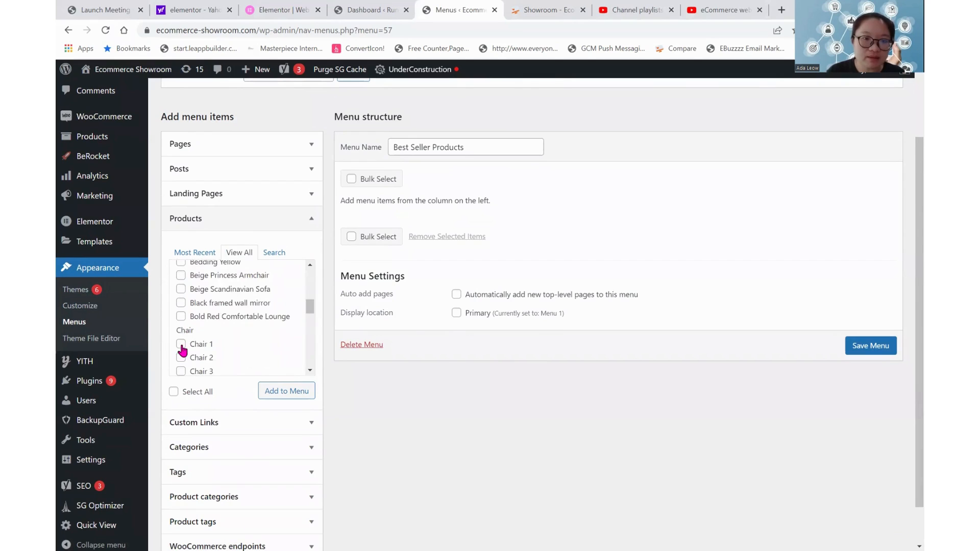
{"action": "scroll", "coordinate": [182, 347], "scroll_direction": "down", "scroll_amount": 3}
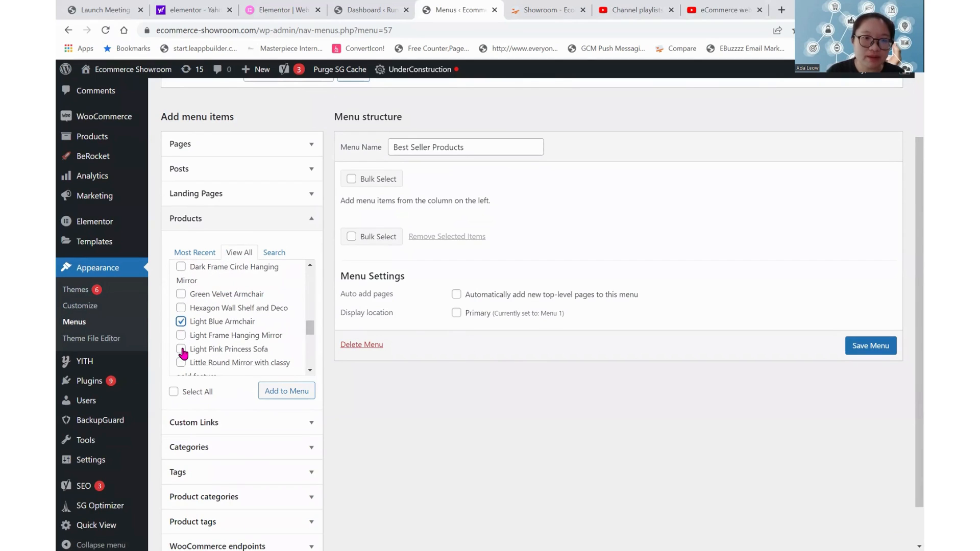
{"action": "left_click", "coordinate": [181, 349]}
{"action": "scroll", "coordinate": [183, 354], "scroll_direction": "down", "scroll_amount": 3}
{"action": "left_click", "coordinate": [182, 349]}
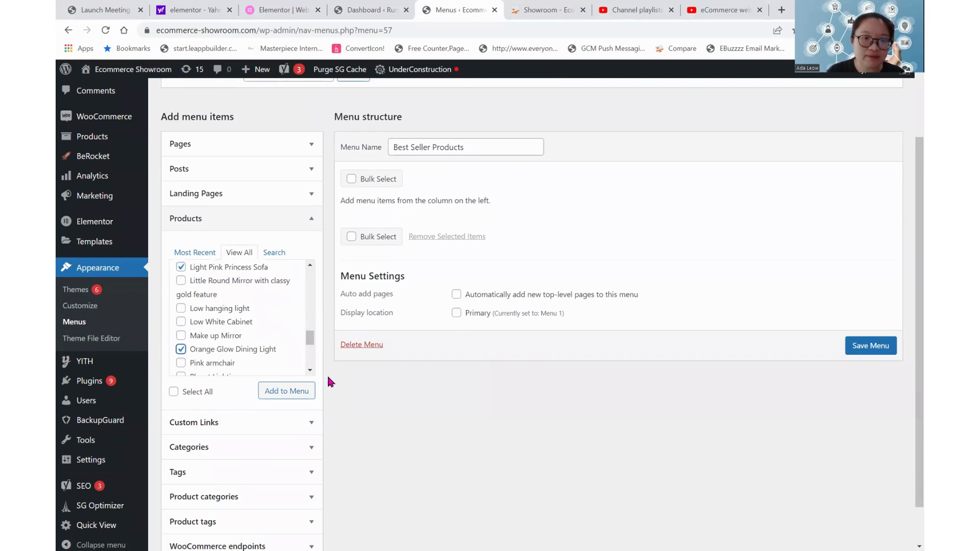
{"action": "left_click", "coordinate": [293, 391]}
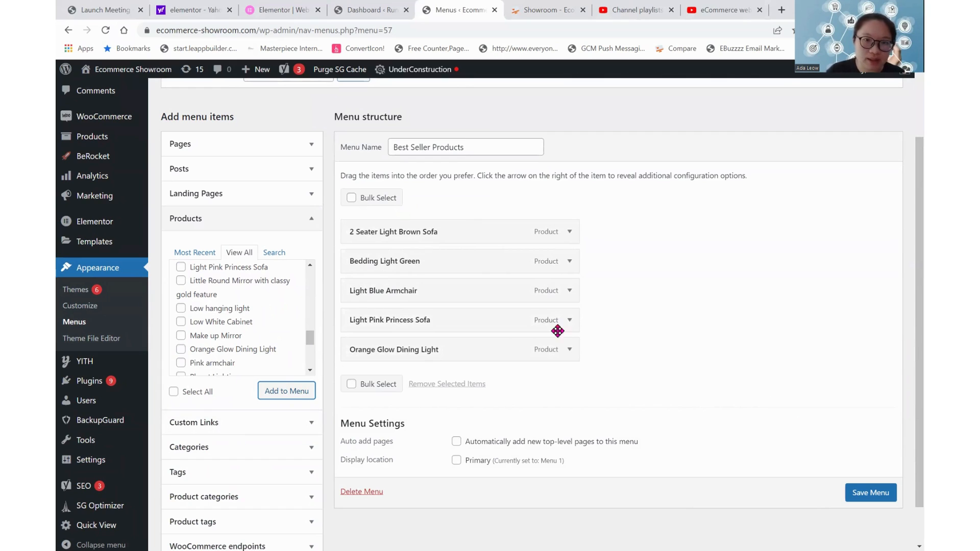
Add the Seatings product category, move it above all other menu items and nest 2 Seater Light Brown Sofa under it.
{"action": "left_click", "coordinate": [230, 496]}
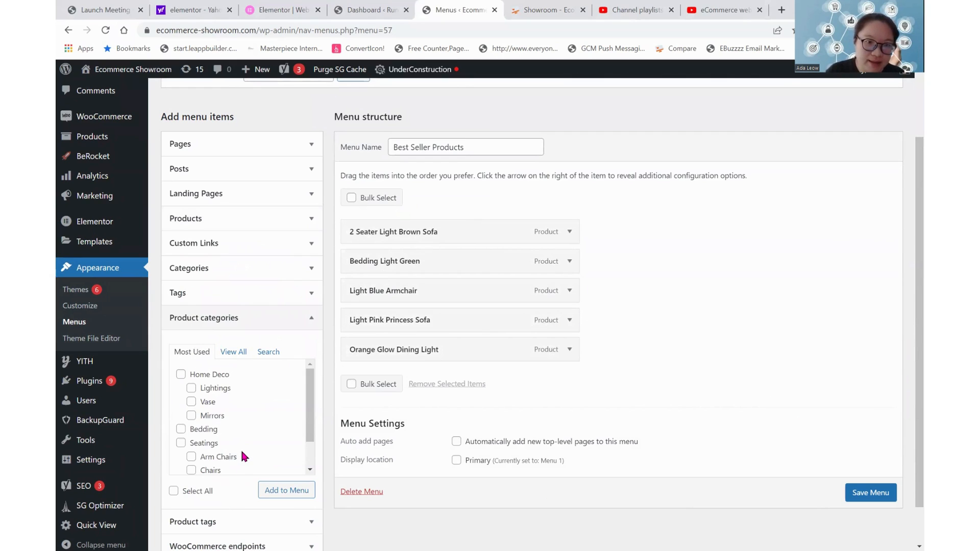
{"action": "scroll", "coordinate": [240, 448], "scroll_direction": "down", "scroll_amount": 1}
{"action": "left_click", "coordinate": [204, 437]}
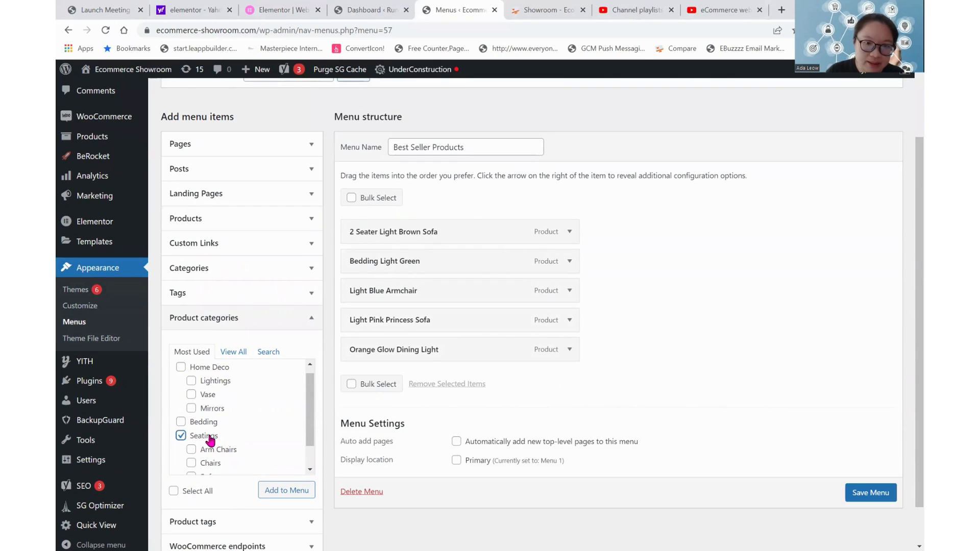
{"action": "left_click", "coordinate": [289, 492]}
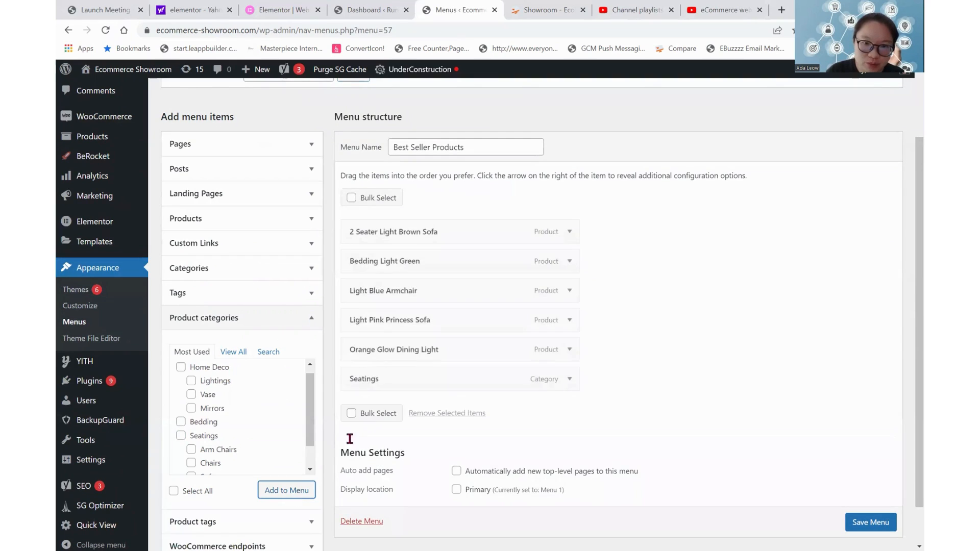
{"action": "left_click_drag", "start_coordinate": [412, 371], "coordinate": [430, 262]}
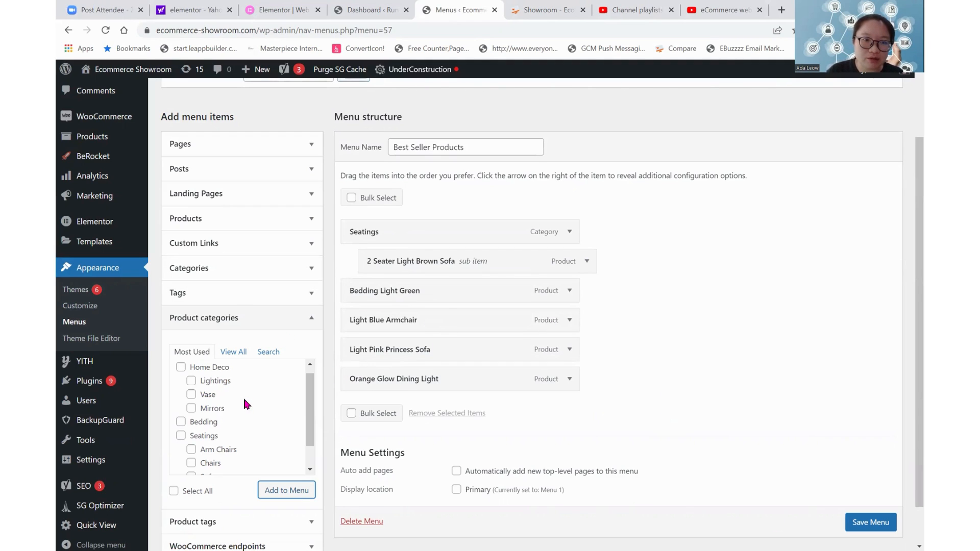
Add the Home Deco product category to the menu and move it directly above Bedding Light Green.
{"action": "scroll", "coordinate": [265, 421], "scroll_direction": "up", "scroll_amount": 1}
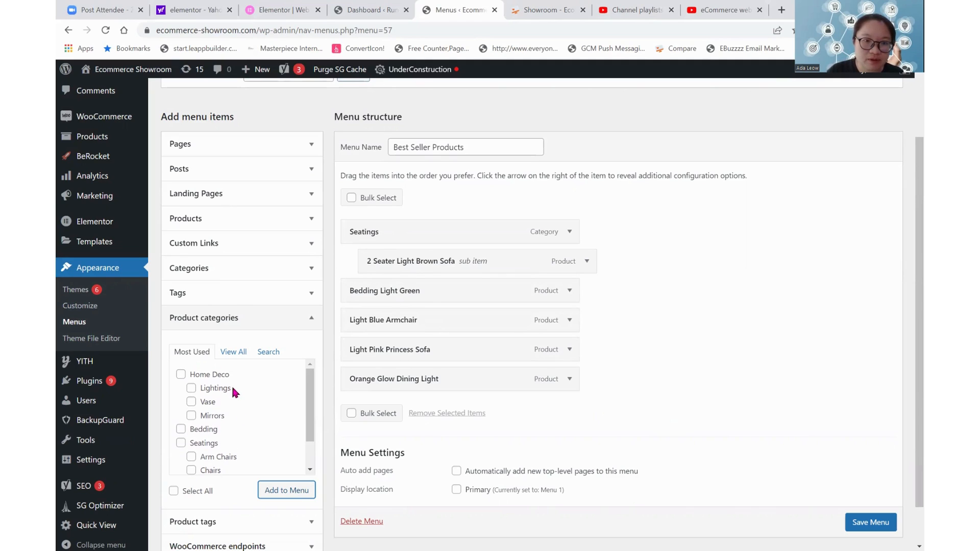
{"action": "left_click", "coordinate": [217, 376]}
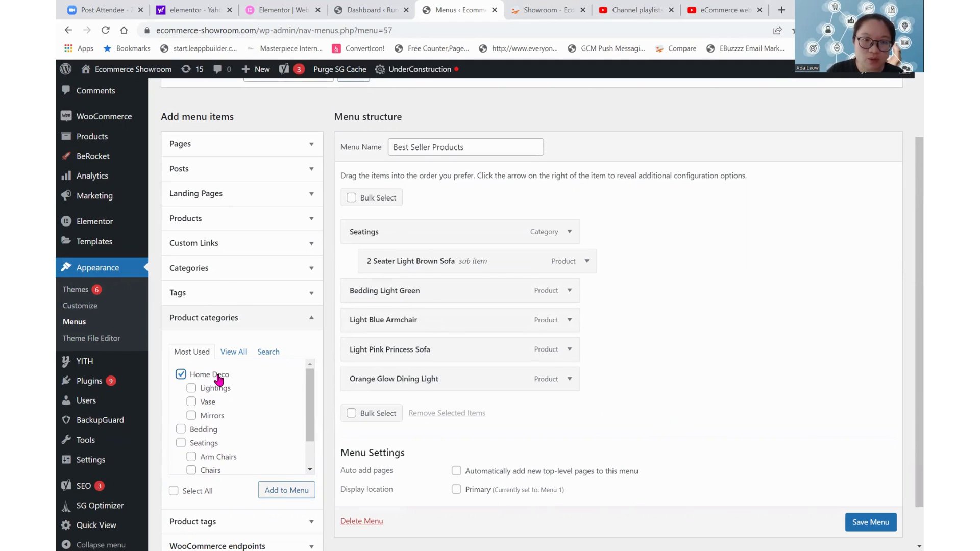
{"action": "left_click", "coordinate": [291, 491]}
{"action": "left_click_drag", "start_coordinate": [448, 412], "coordinate": [439, 291]}
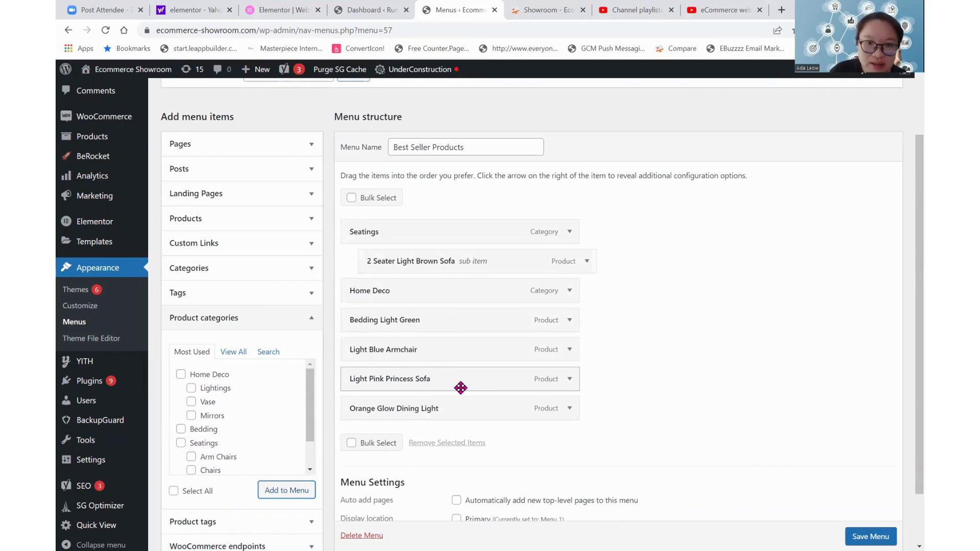
Nest Orange Glow Dining Light under Home Deco, and add the Bedding product category with Bedding Light Green nested under it.
{"action": "left_click_drag", "start_coordinate": [460, 416], "coordinate": [472, 320]}
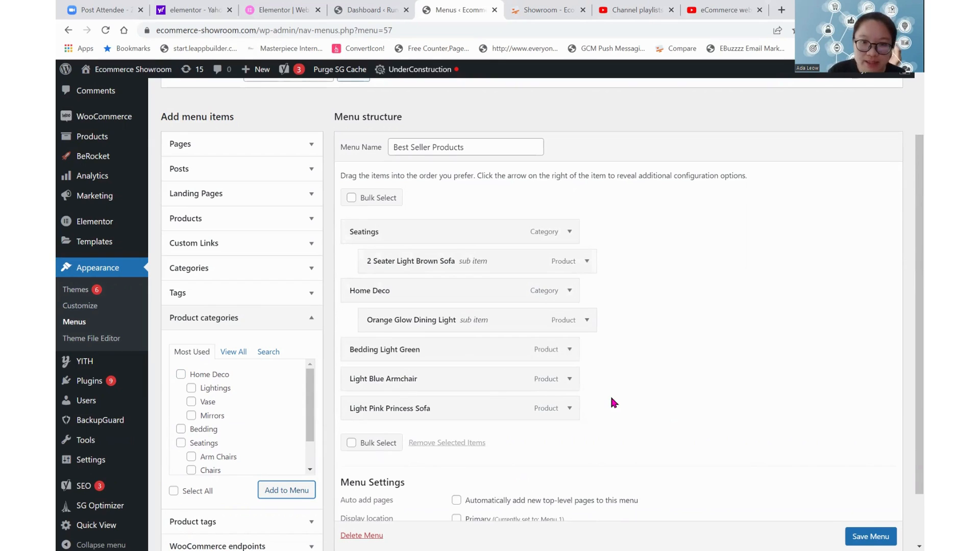
{"action": "left_click", "coordinate": [205, 429]}
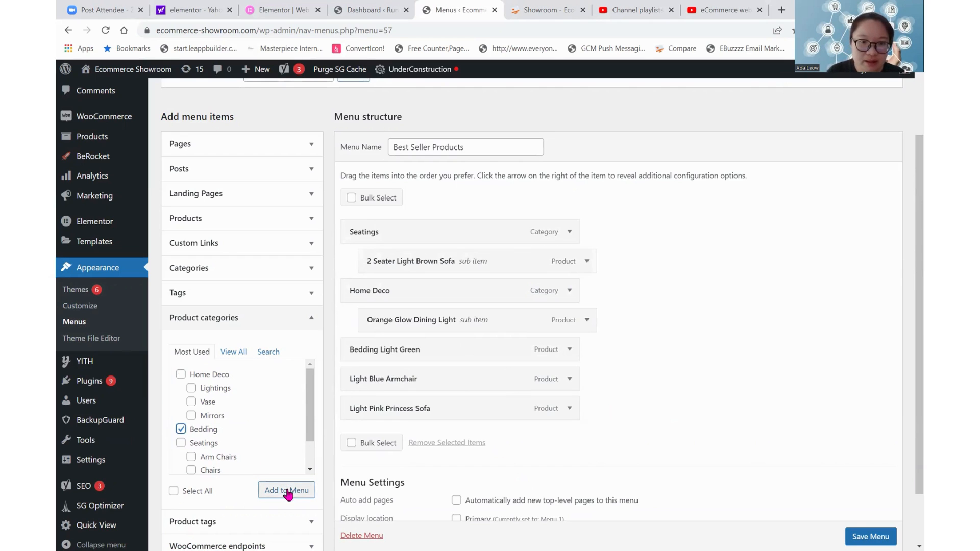
{"action": "left_click", "coordinate": [286, 490]}
Nest Light Blue Armchair and Light Pink Princess Sofa under the Seatings category, and save the menu.
{"action": "left_click_drag", "start_coordinate": [422, 445], "coordinate": [443, 254]}
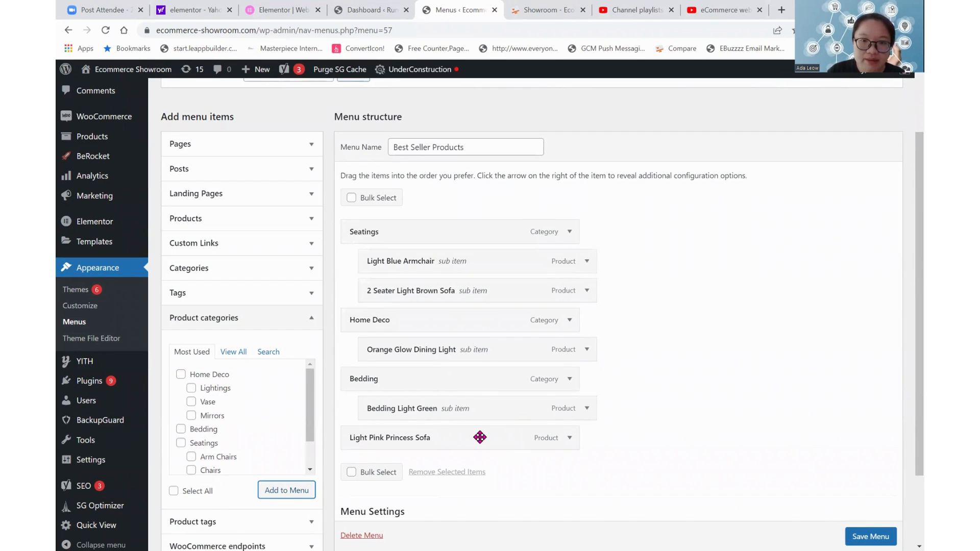
{"action": "left_click_drag", "start_coordinate": [478, 437], "coordinate": [486, 256]}
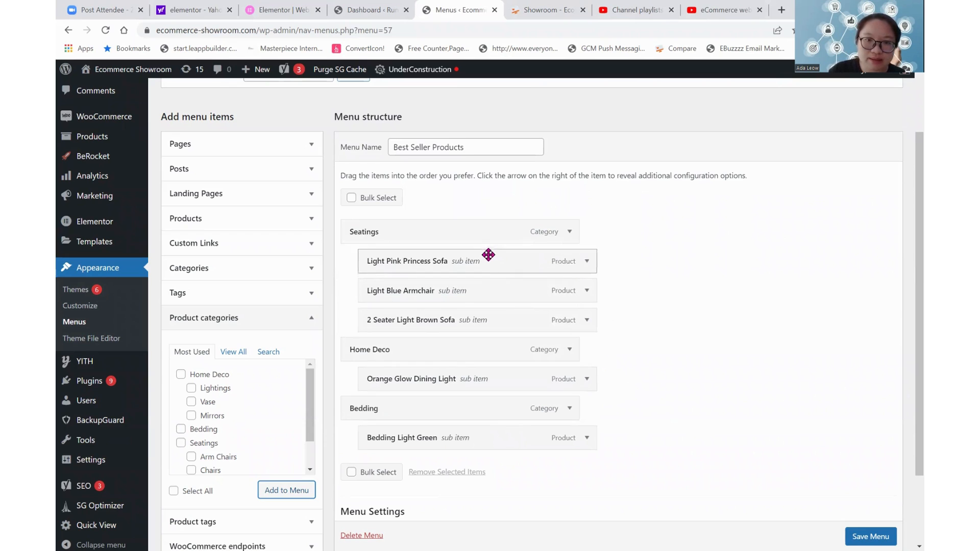
{"action": "left_click", "coordinate": [871, 537]}
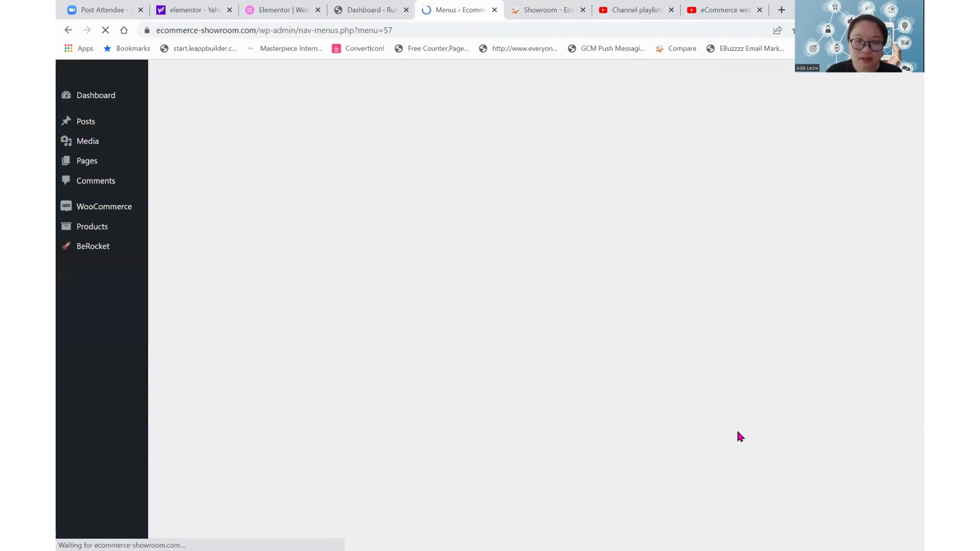
Nest Light Blue Armchair under Light Pink Princess Sofa and 2 Seater Light Brown Sofa under Light Blue Armchair.
{"action": "scroll", "coordinate": [449, 106], "scroll_direction": "down", "scroll_amount": 2}
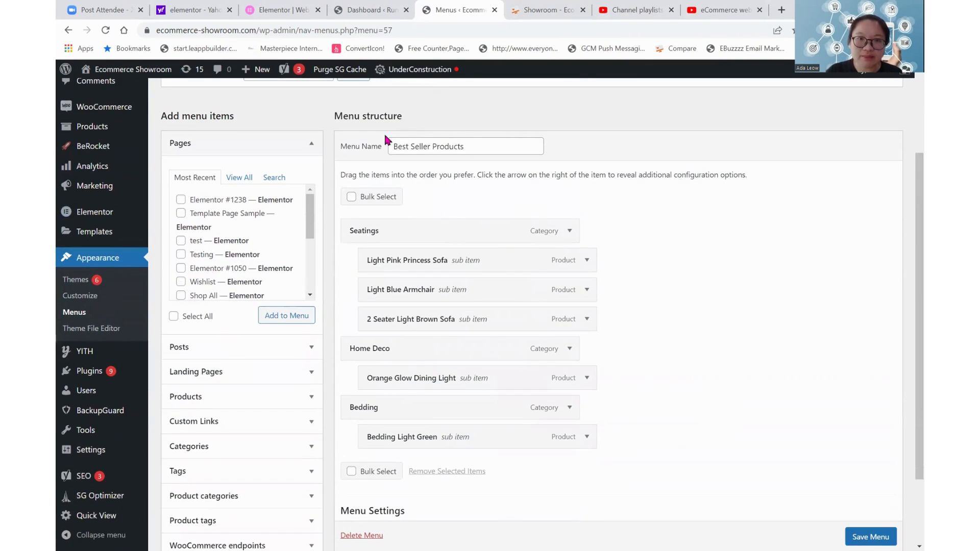
{"action": "scroll", "coordinate": [636, 307], "scroll_direction": "down", "scroll_amount": 2}
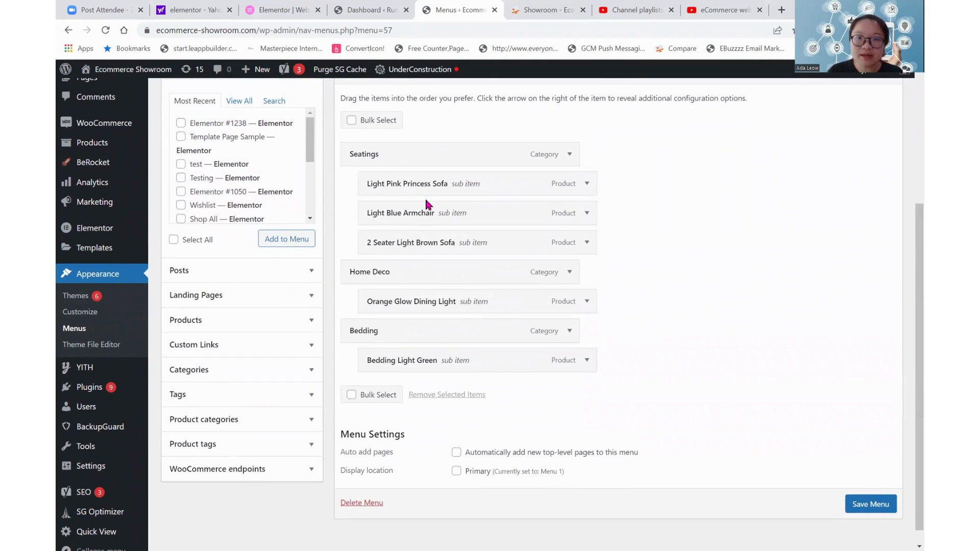
{"action": "left_click_drag", "start_coordinate": [423, 217], "coordinate": [452, 210]}
{"action": "left_click_drag", "start_coordinate": [457, 249], "coordinate": [614, 259]}
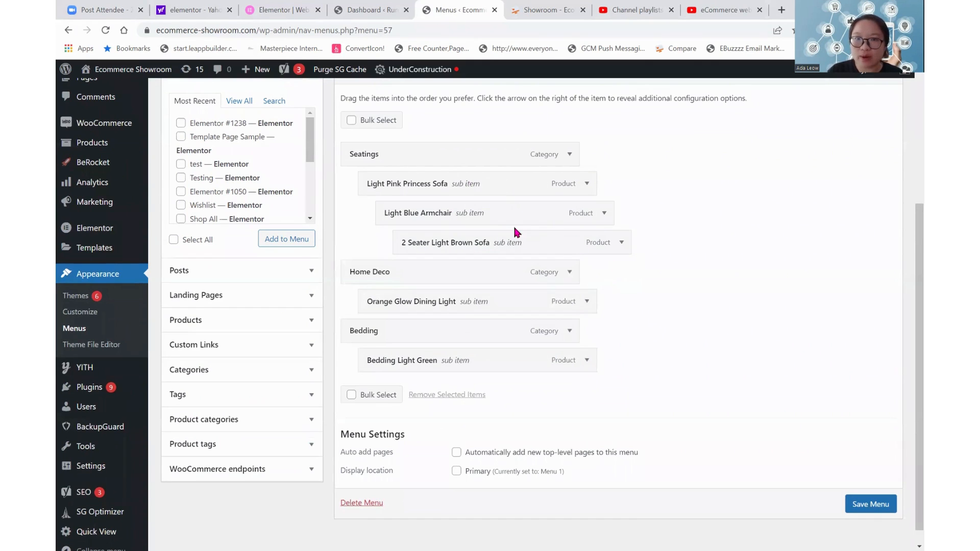
Rearrange the products directly under Seatings on one level: 2 Seater Light Brown Sofa, Light Blue Armchair, Light Pink Princess Sofa.
{"action": "left_click_drag", "start_coordinate": [514, 218], "coordinate": [494, 179]}
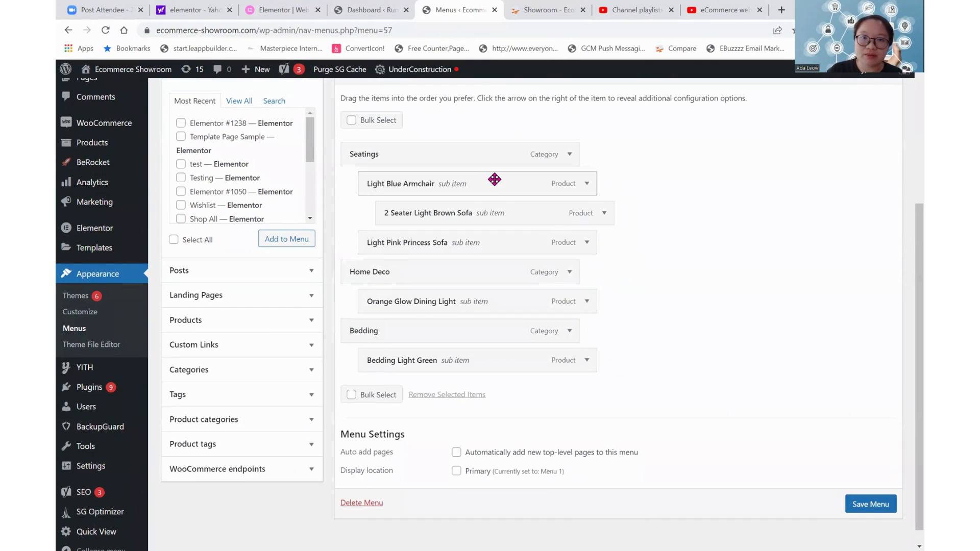
{"action": "left_click_drag", "start_coordinate": [490, 220], "coordinate": [466, 187]}
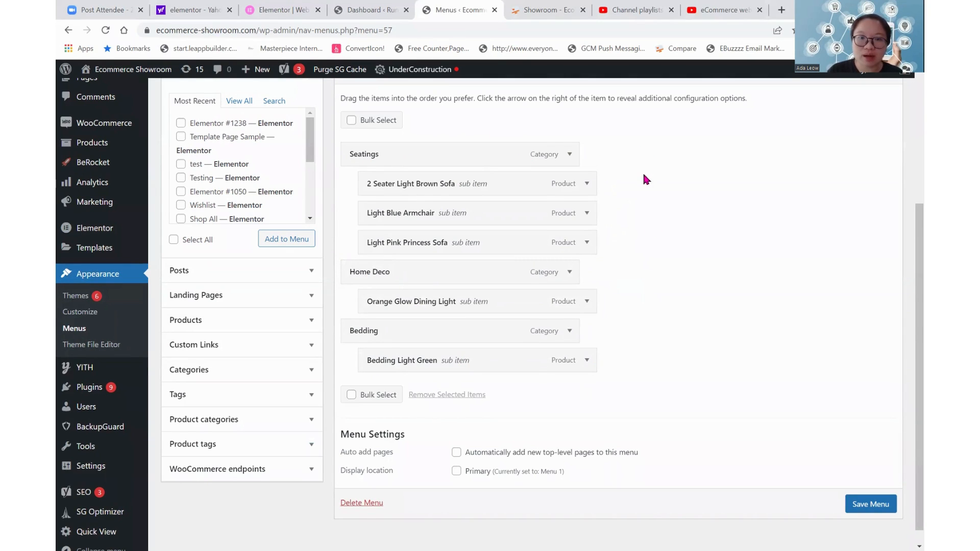
{"action": "scroll", "coordinate": [734, 453], "scroll_direction": "down", "scroll_amount": 1}
{"action": "scroll", "coordinate": [735, 453], "scroll_direction": "up", "scroll_amount": 4}
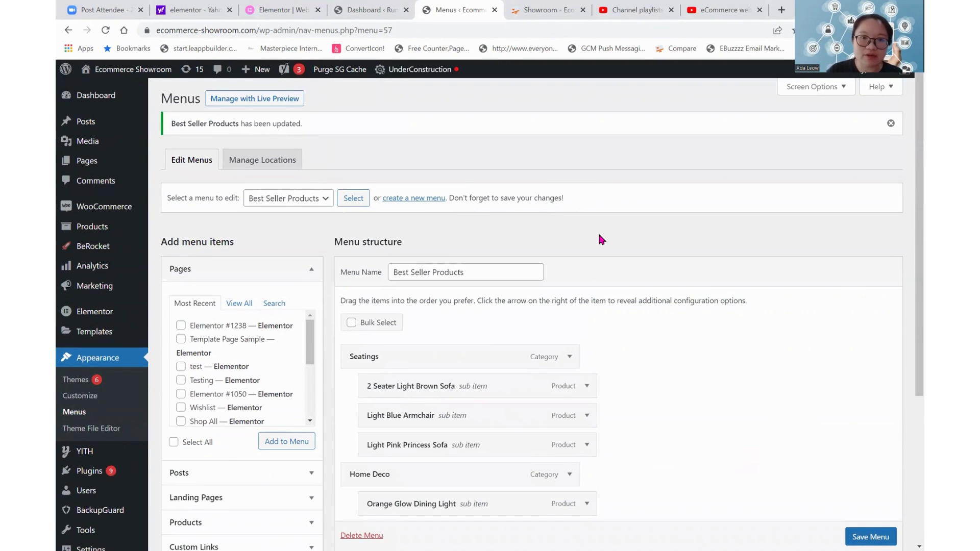
{"action": "left_click", "coordinate": [278, 199]}
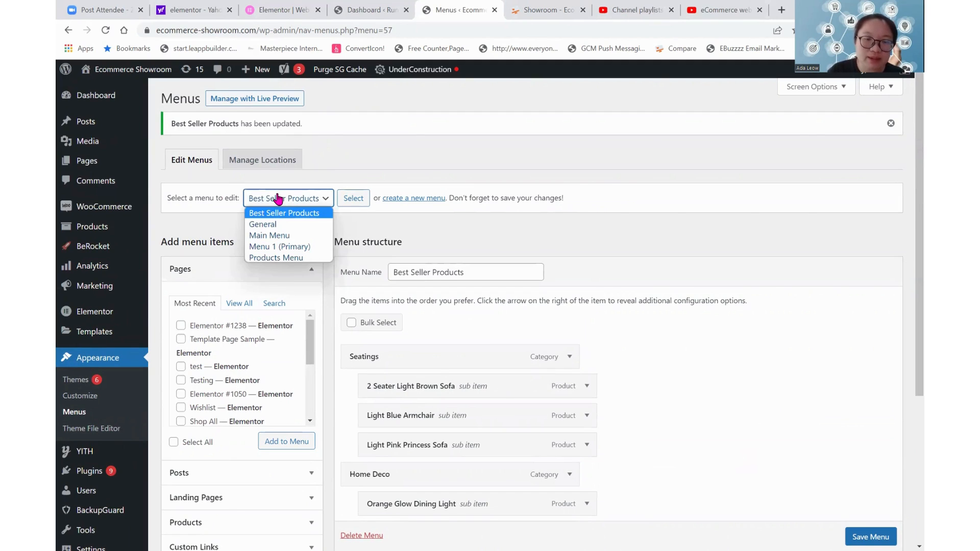
{"action": "left_click", "coordinate": [281, 227]}
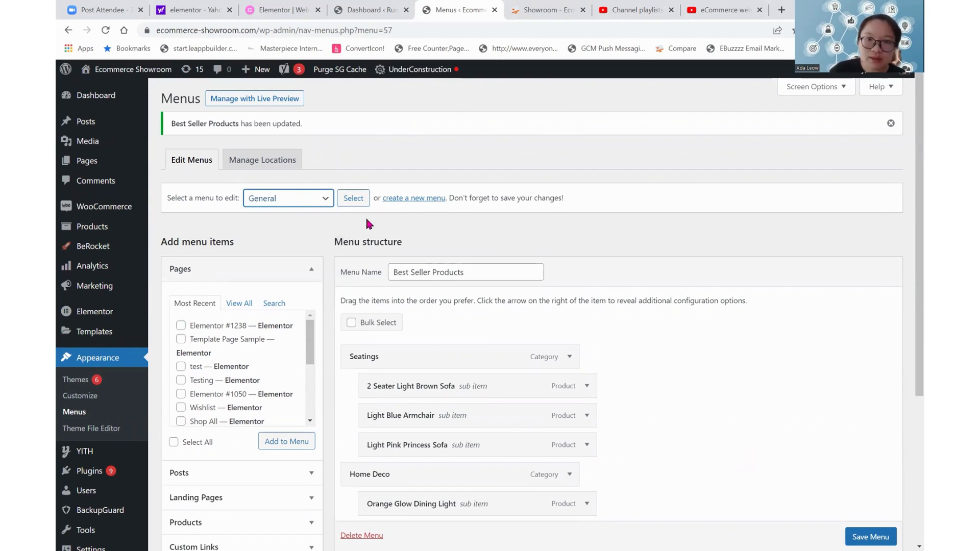
{"action": "left_click", "coordinate": [273, 201]}
{"action": "left_click", "coordinate": [272, 213]}
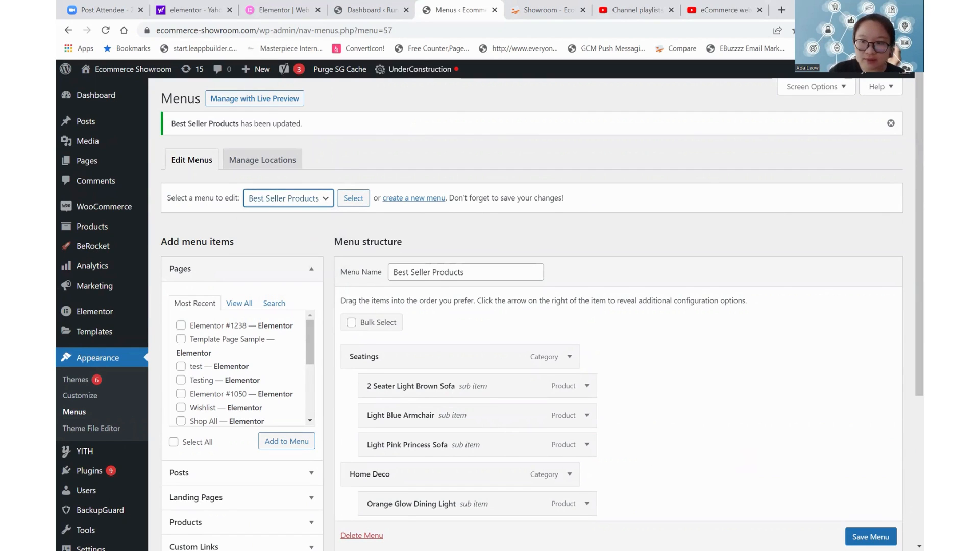
Save the Best Seller Products menu and open the General menu for editing.
{"action": "left_click", "coordinate": [871, 537]}
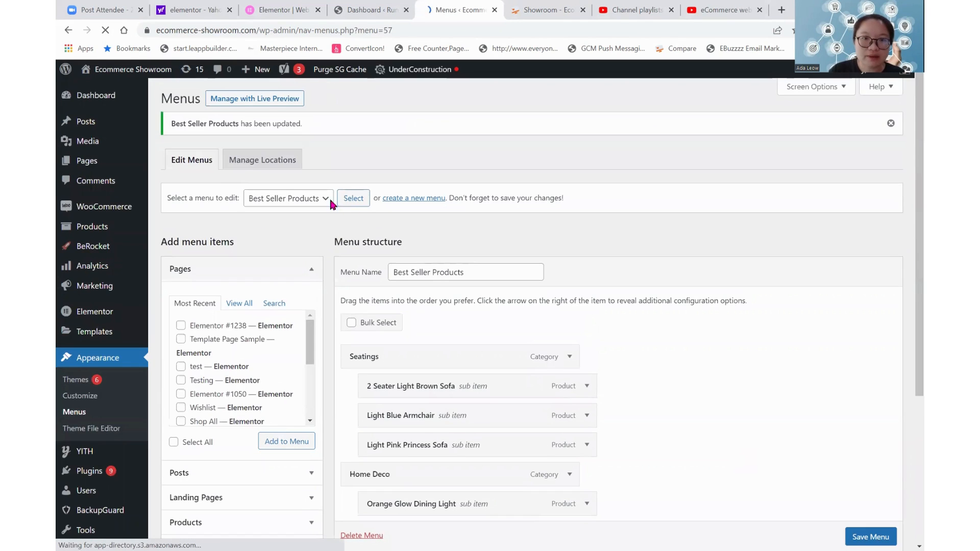
{"action": "left_click", "coordinate": [282, 199]}
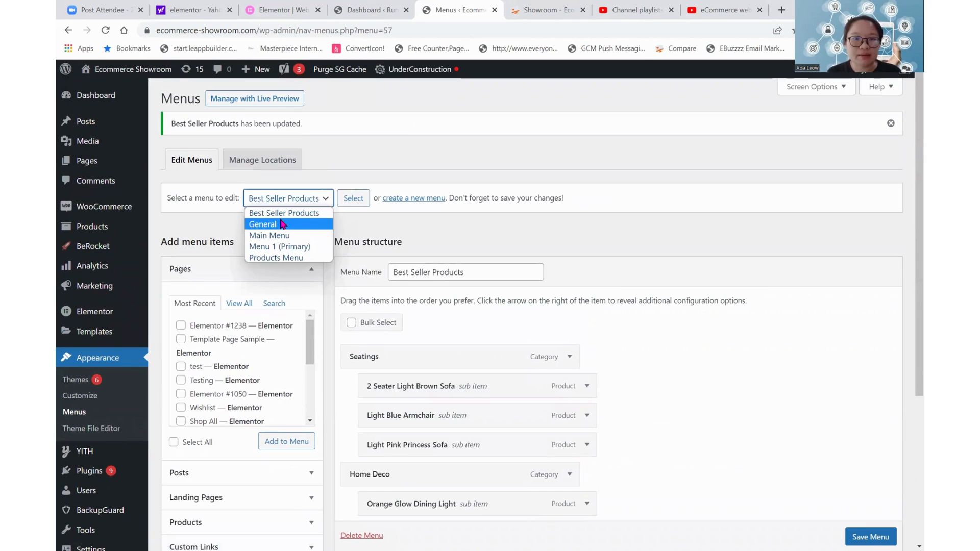
{"action": "left_click", "coordinate": [282, 224]}
{"action": "left_click", "coordinate": [356, 198]}
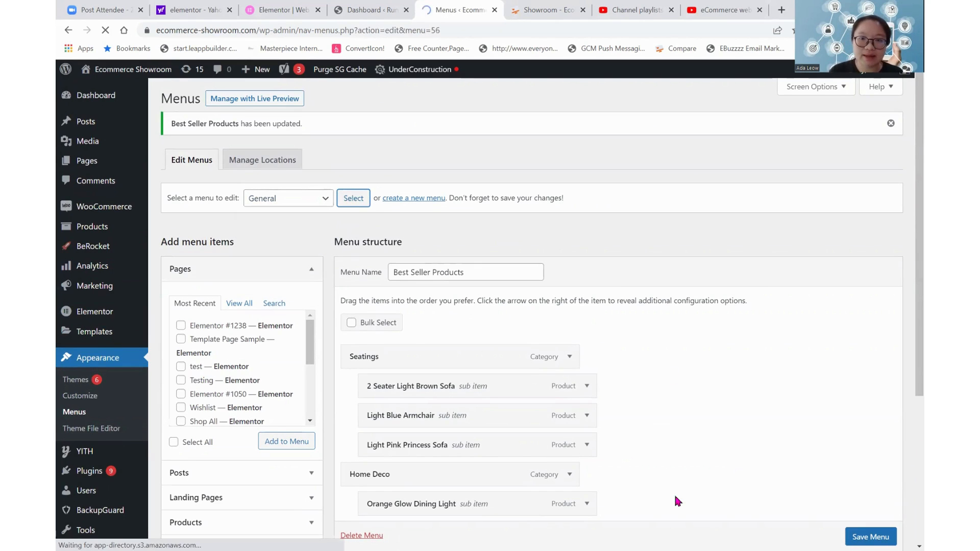
{"action": "scroll", "coordinate": [511, 258], "scroll_direction": "down", "scroll_amount": 2}
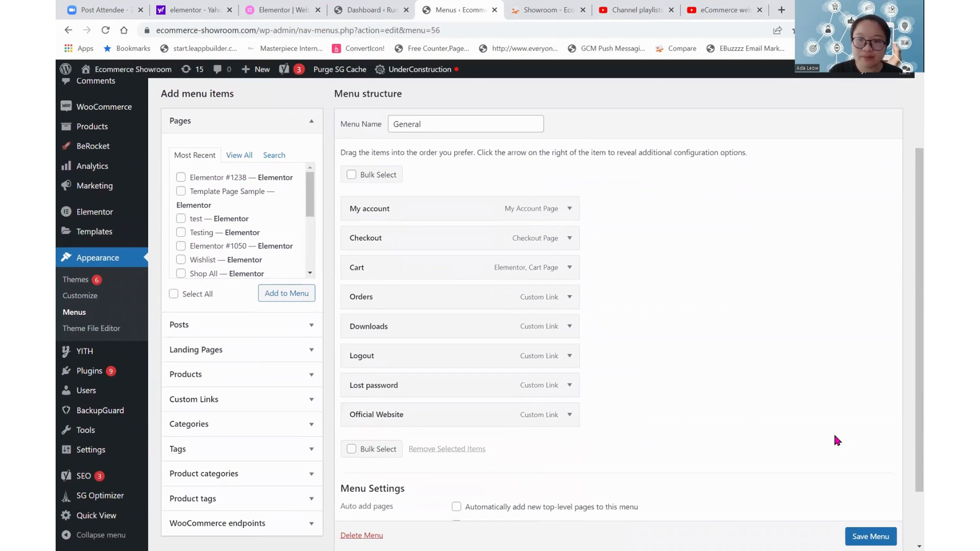